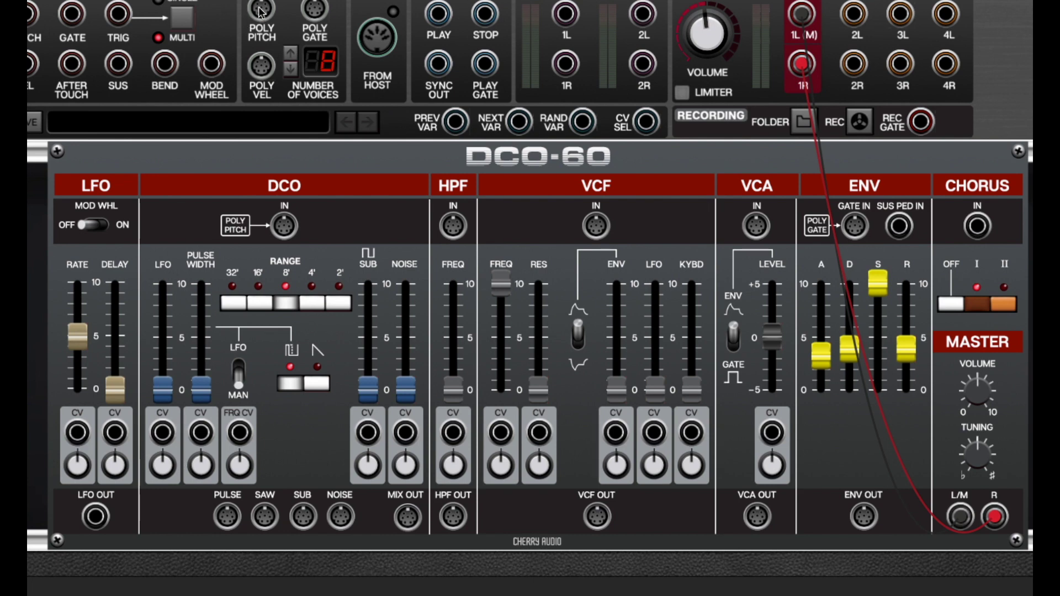
- Patch poly pitch into the oscillator input, trying and then removing a poly gate-to-envelope cable
drag(262, 8, 284, 221)
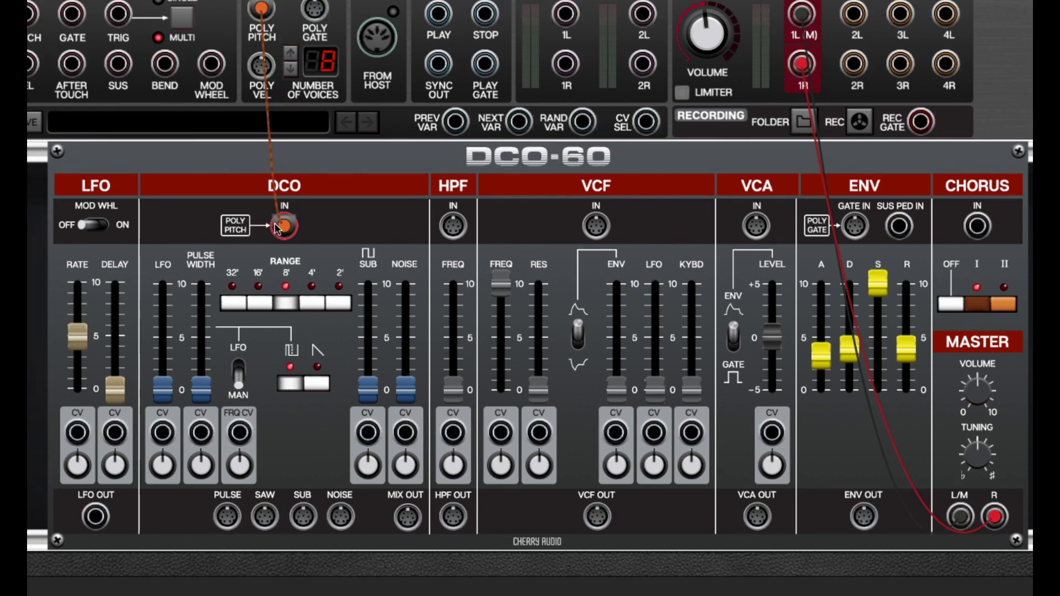
drag(316, 10, 856, 227)
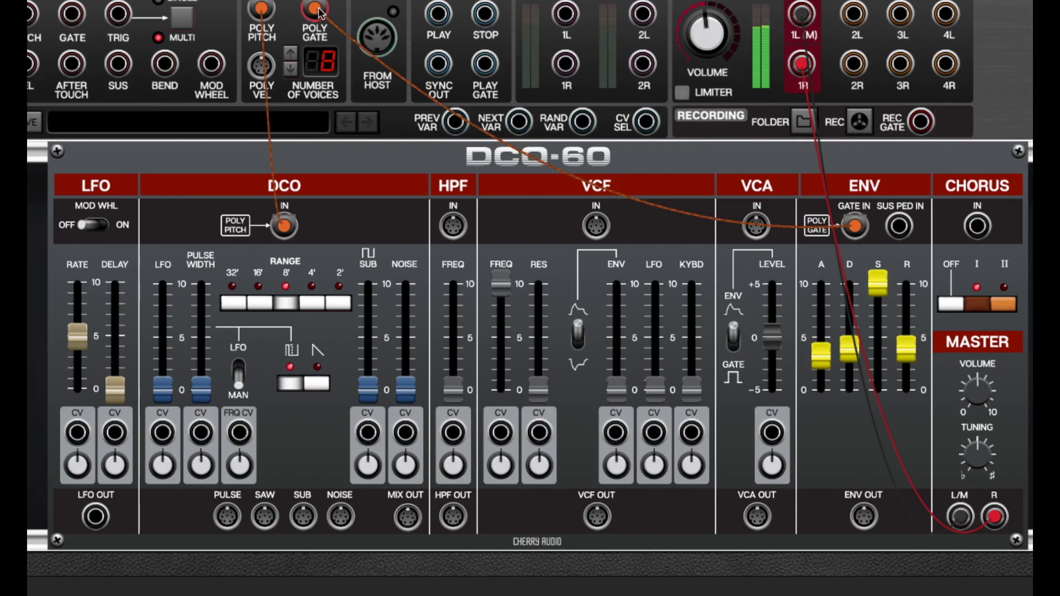
drag(319, 12, 265, 1)
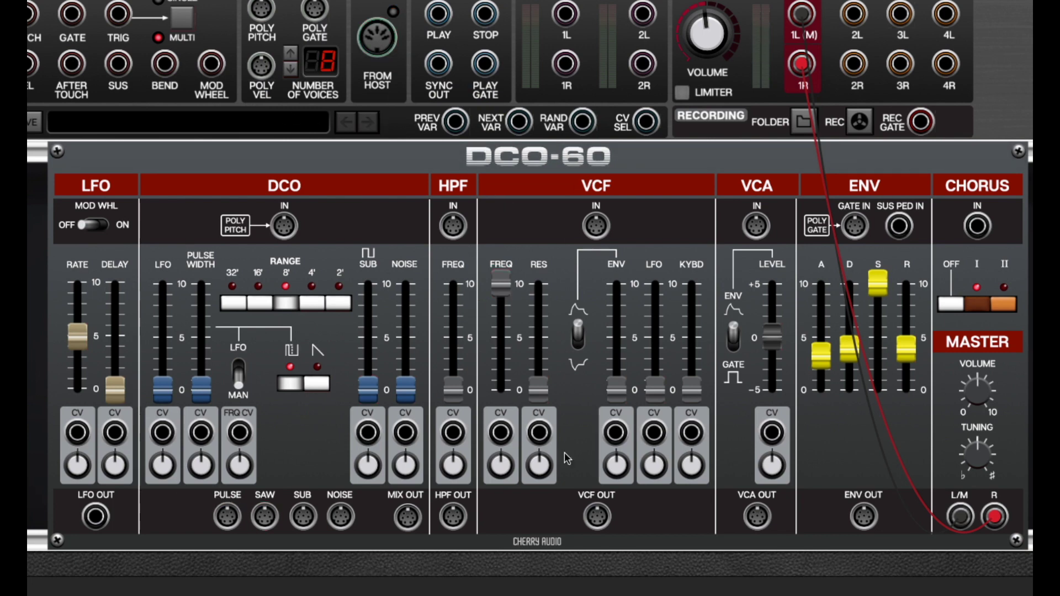
- Chain the DCO-60 mix through the high-pass filter and VCF into the VCA
click(330, 271)
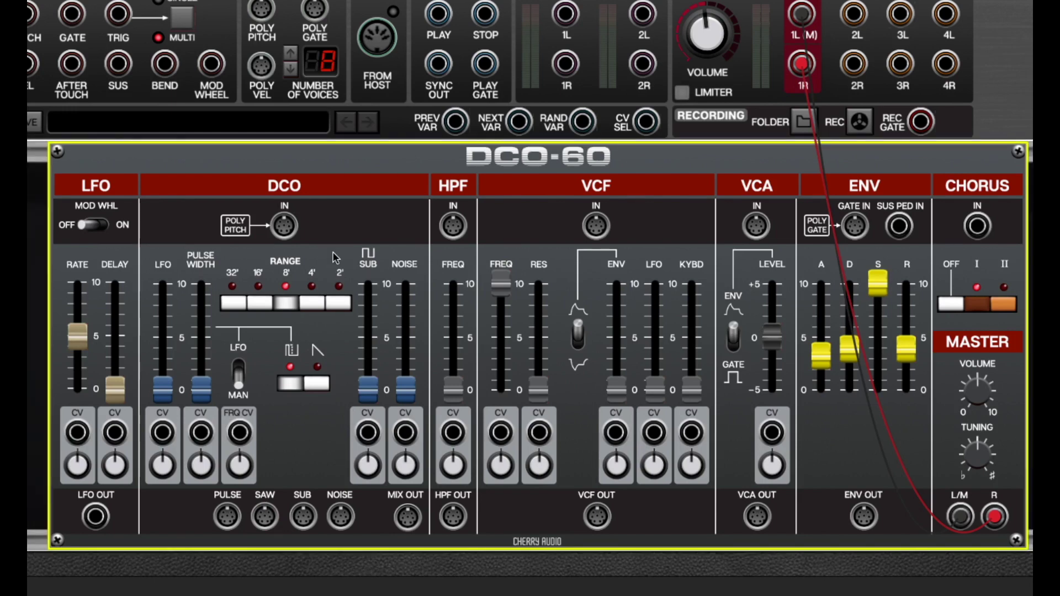
drag(407, 519, 453, 225)
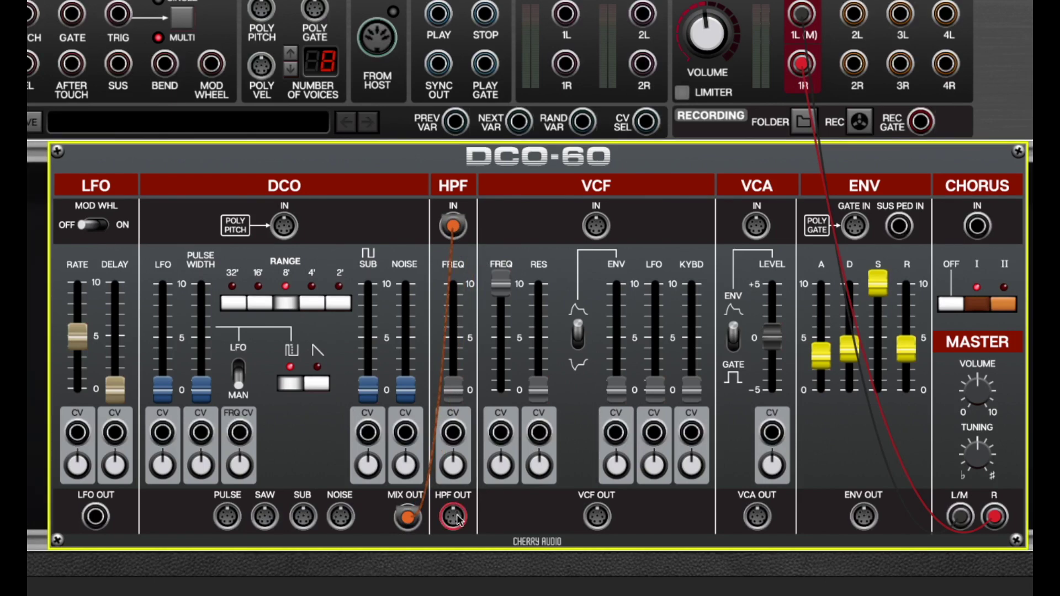
drag(454, 518, 601, 228)
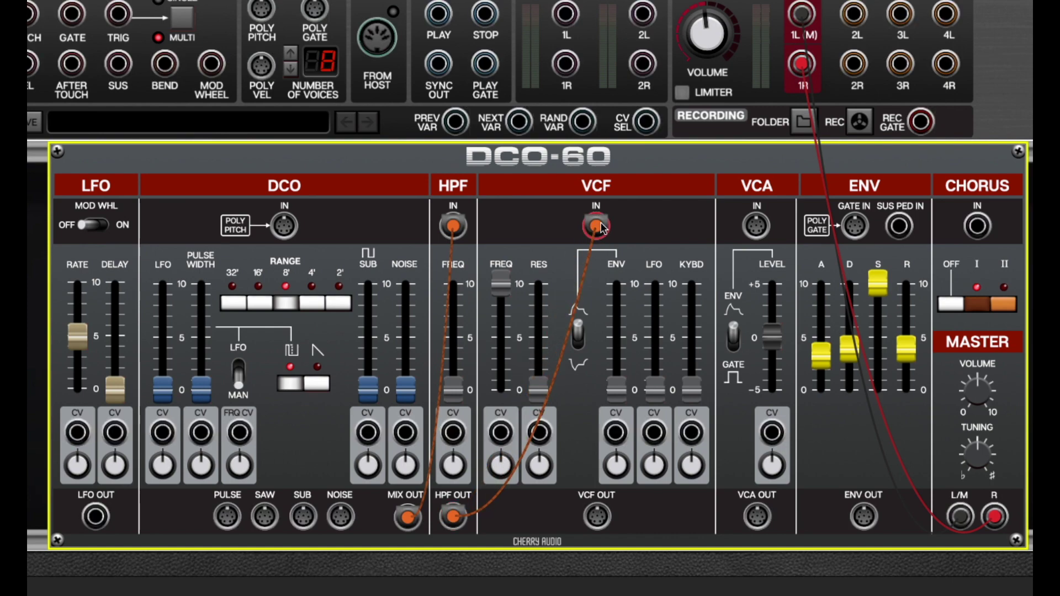
drag(598, 517, 757, 225)
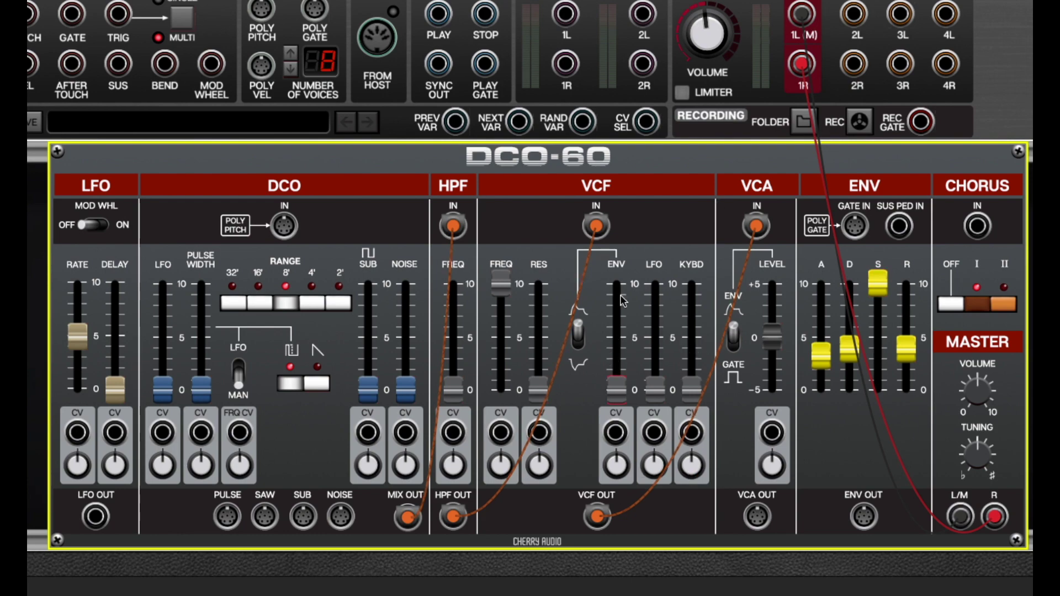
- Remove the mix-to-HPF, HPF-to-VCF and VCF-to-VCA patch cables
drag(452, 226, 469, 215)
drag(597, 225, 558, 237)
drag(756, 226, 651, 219)
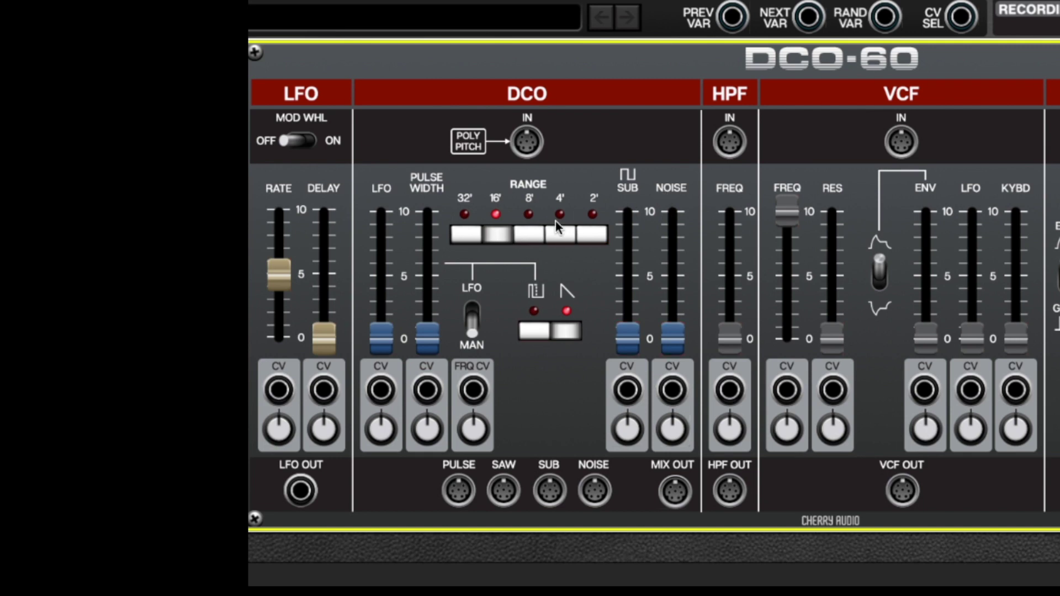
- Step the oscillator range through 32', 16', 8' and 4', settling back on 8'
click(465, 233)
click(495, 234)
click(529, 235)
click(561, 236)
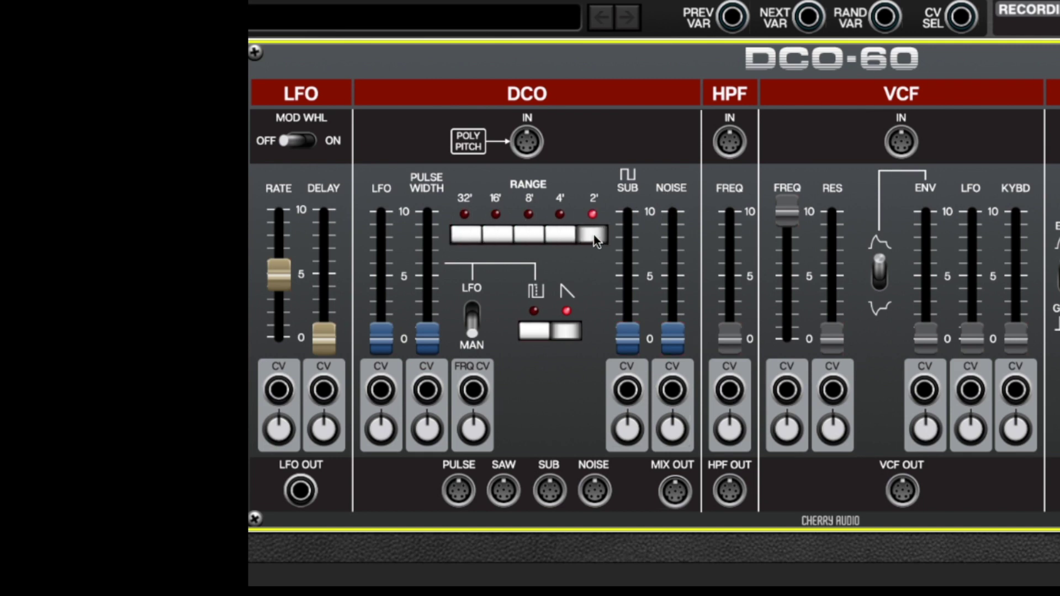
click(531, 237)
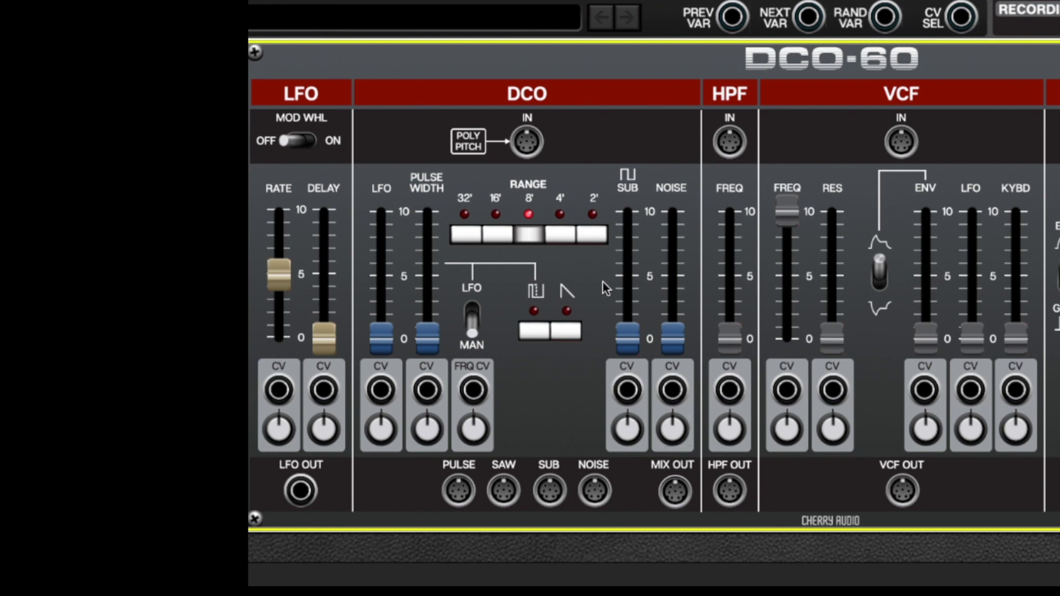
- Audition the saw and pulse waveforms, ending with both pulse and saw on
click(568, 327)
click(532, 330)
click(569, 331)
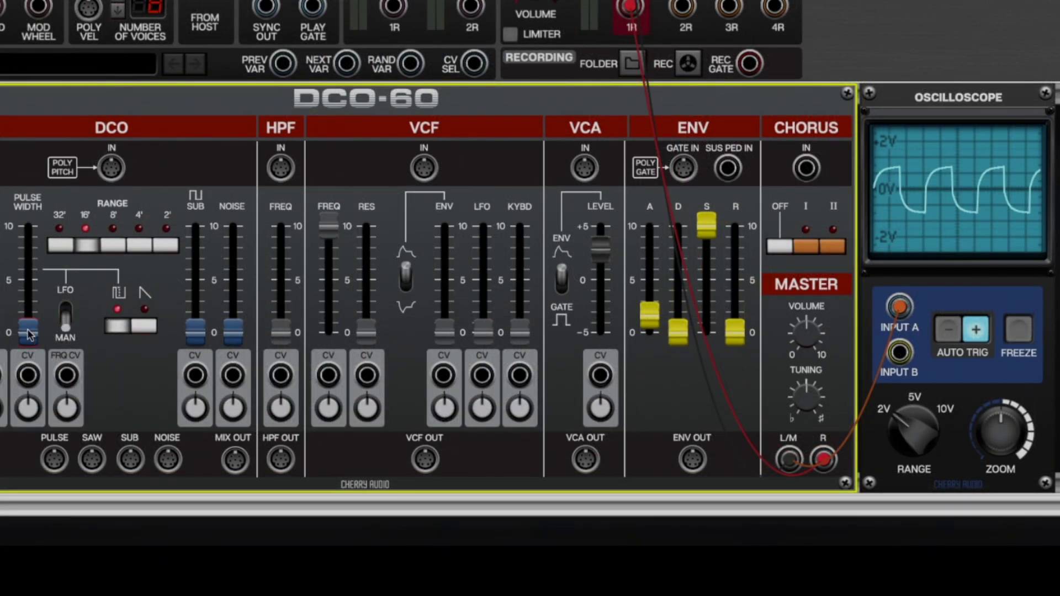
- Set pulse width to 19.8%, then 47.2% with LFO modulation, and bring sub in at 43.5%
mouse_move(27, 336)
mouse_down()
mouse_move(32, 215)
mouse_move(36, 345)
mouse_up()
click(65, 325)
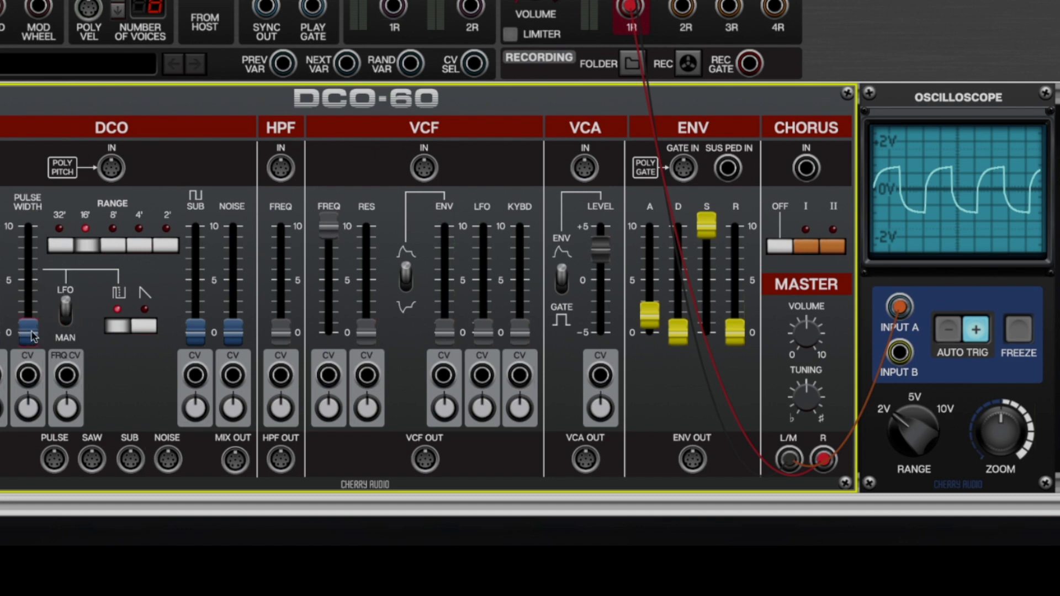
mouse_move(29, 334)
mouse_down()
mouse_move(31, 244)
mouse_move(21, 339)
mouse_up()
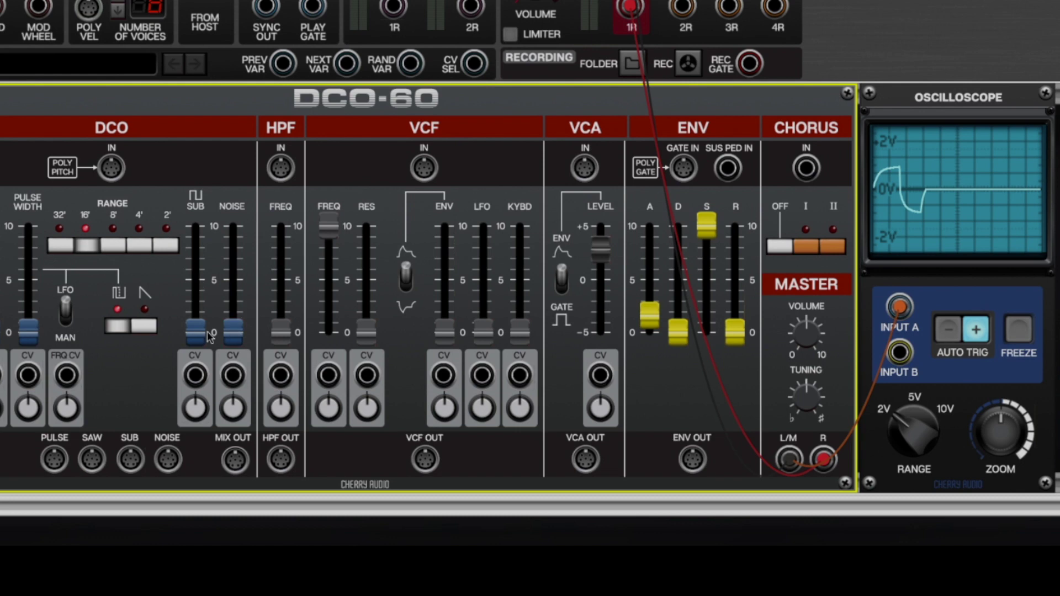
drag(200, 331, 247, 270)
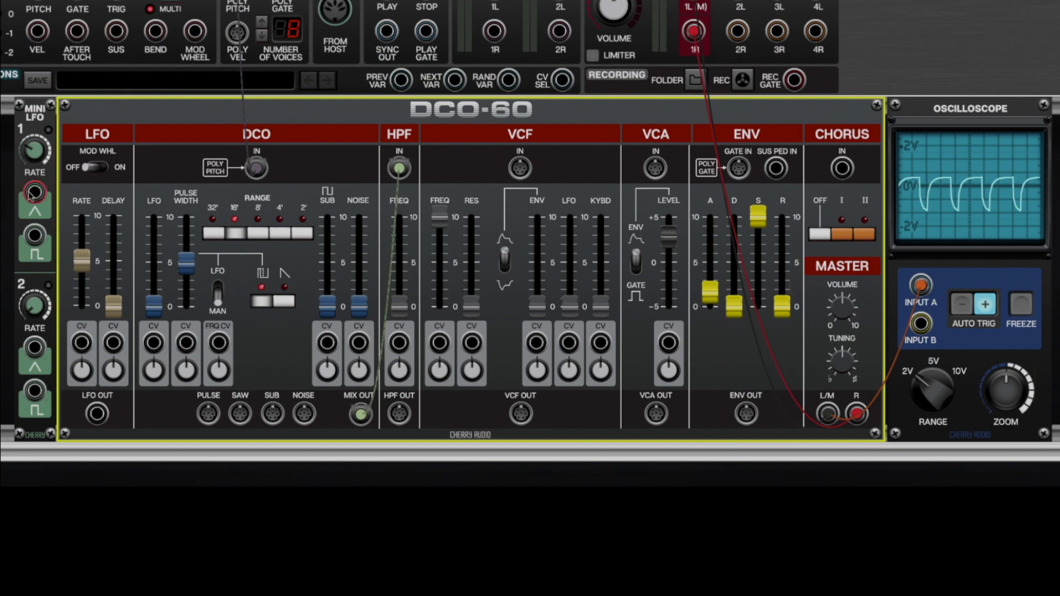
- Modulate the DCO-60 pulse width from Mini LFO 1 at a 16% amount
drag(28, 193, 184, 342)
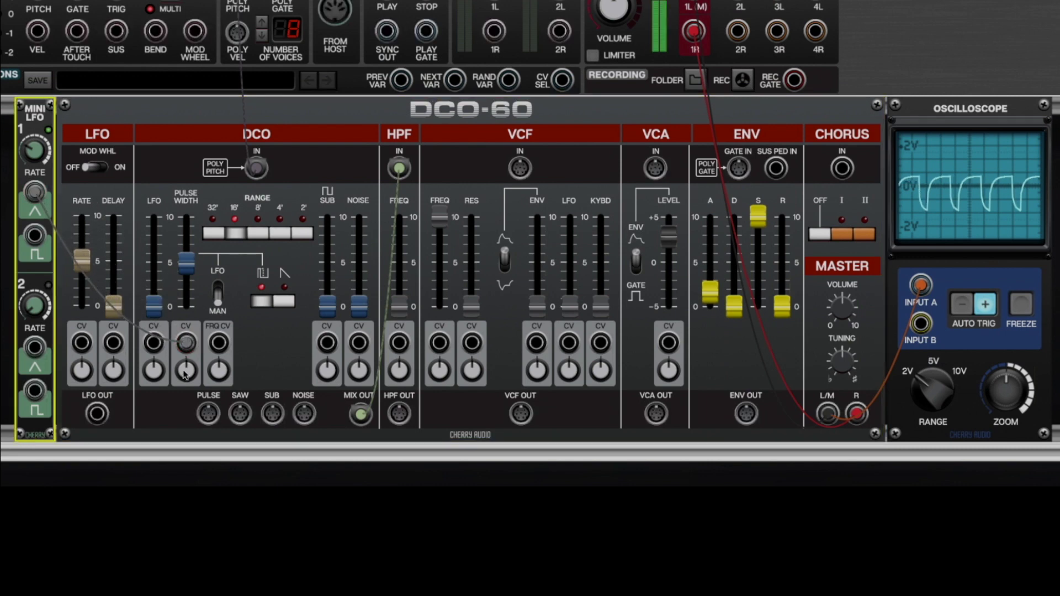
click(186, 369)
mouse_move(184, 321)
mouse_down()
mouse_move(186, 279)
mouse_move(186, 380)
mouse_move(192, 370)
mouse_up()
- Move the Mini LFO 1 cable to LFO CV with raised depth, then to frequency CV
mouse_move(188, 368)
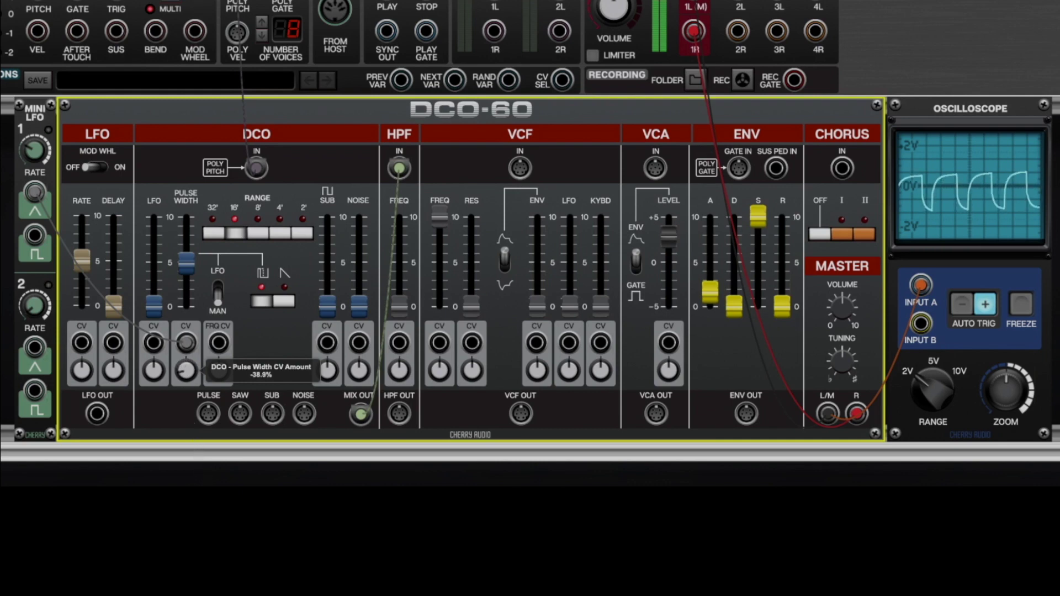
drag(186, 343, 153, 344)
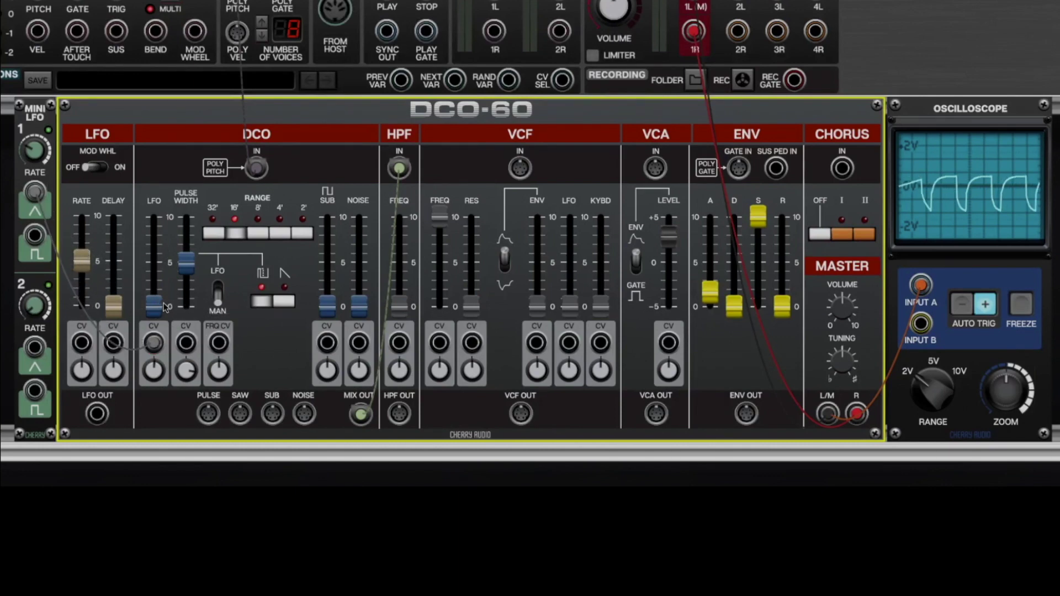
drag(154, 306, 155, 237)
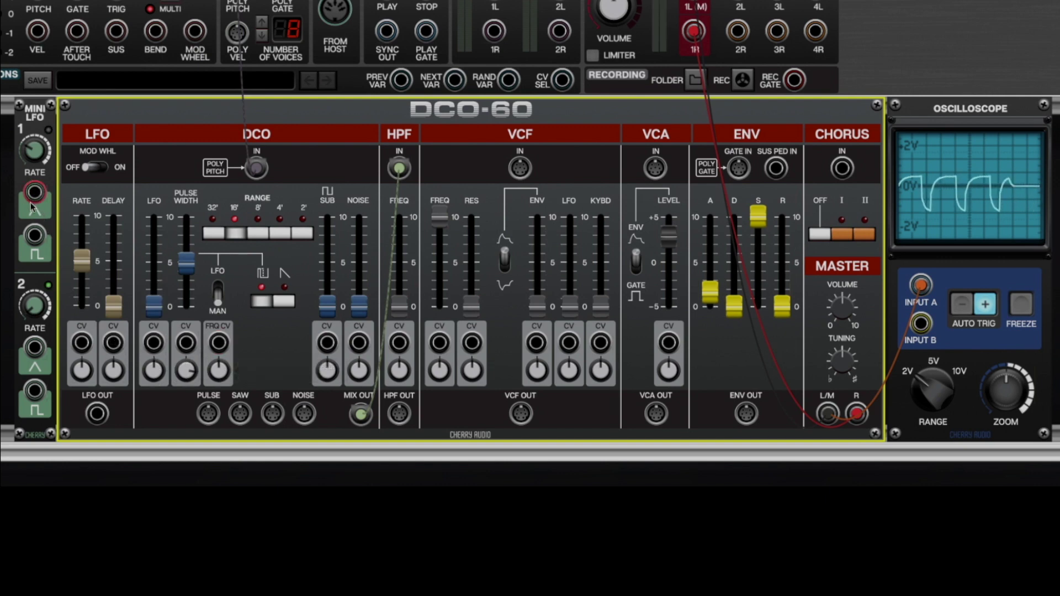
drag(34, 192, 221, 346)
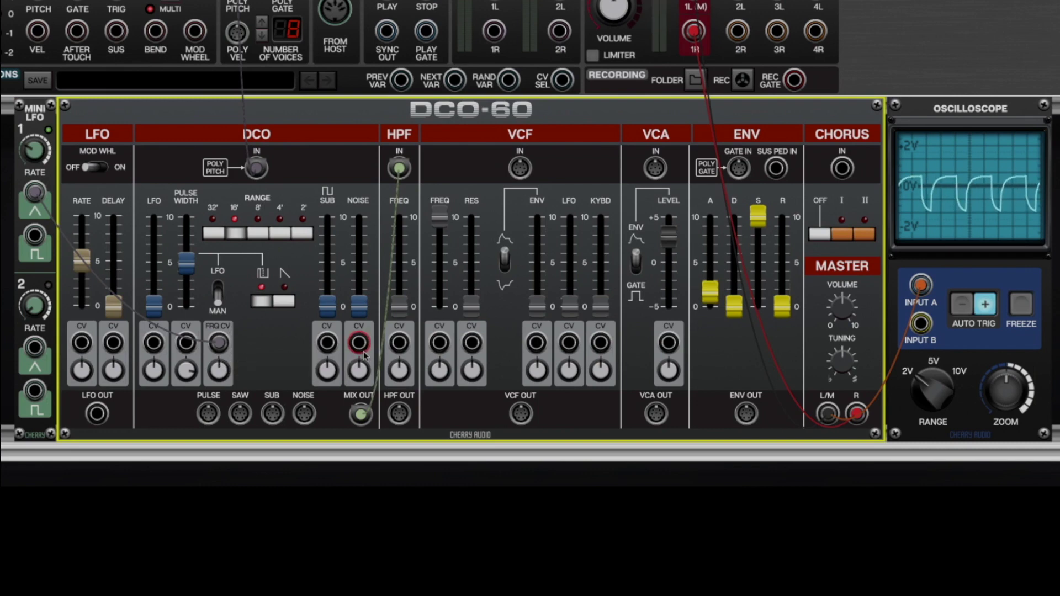
- Move the LFO cable to sub-level CV at 67.9%, then draw a cable from LFO 1's square output
drag(219, 342, 327, 342)
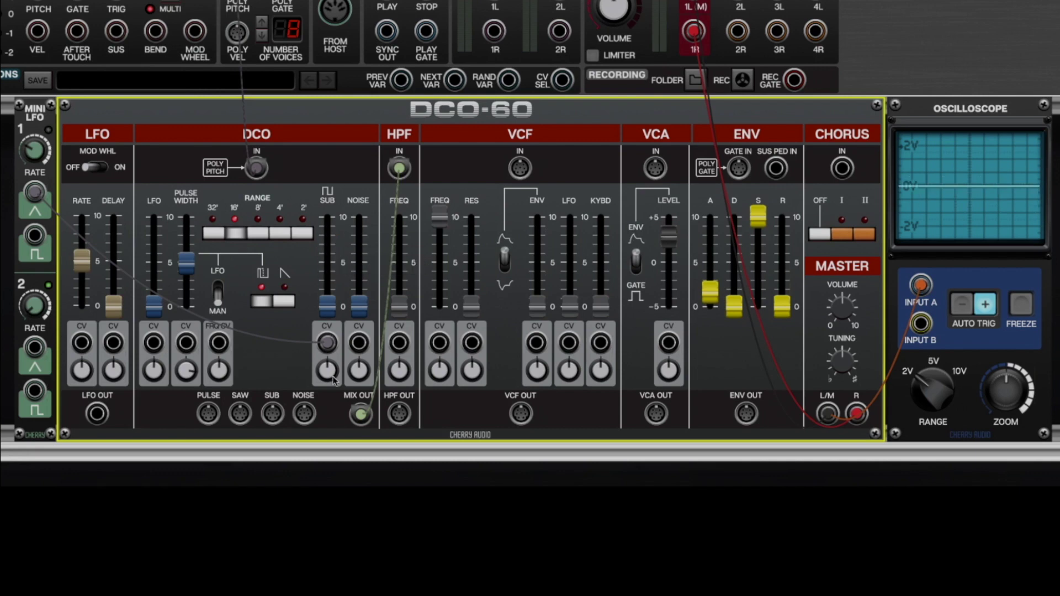
drag(330, 374, 330, 266)
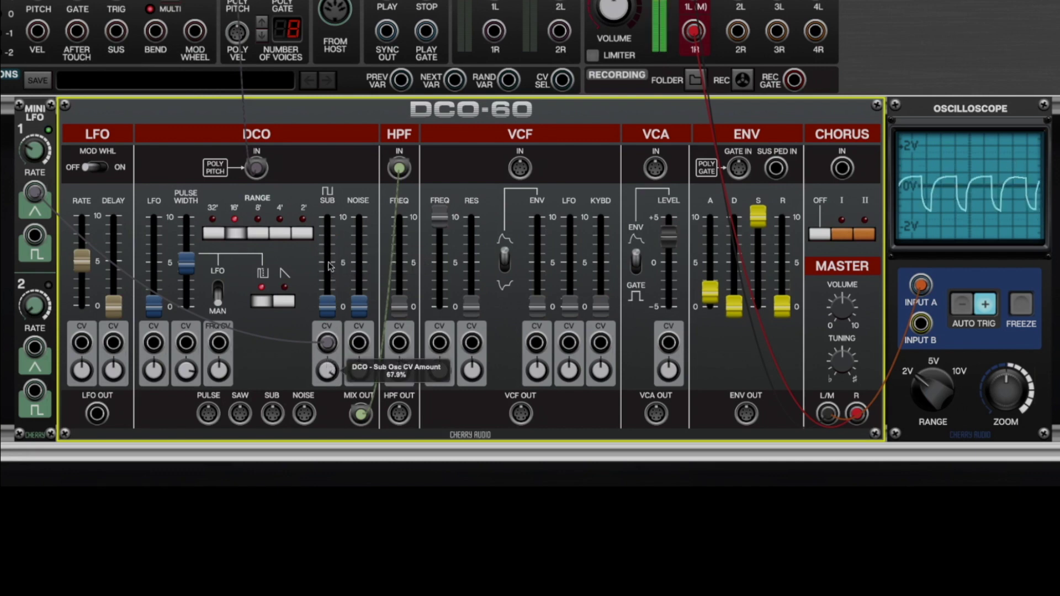
click(32, 164)
mouse_move(35, 236)
mouse_down()
mouse_move(403, 359)
mouse_move(327, 343)
mouse_move(359, 343)
mouse_up()
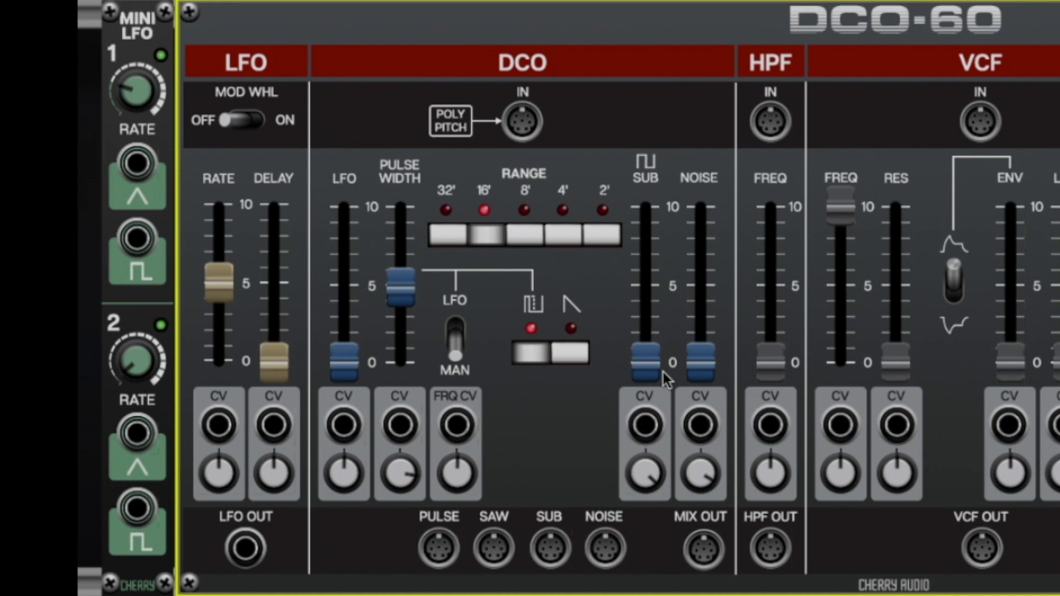
- Try sub level at 56.2% then zero it, adjust noise, and feed HPF from the mix output
drag(664, 372, 634, 214)
drag(681, 175, 772, 121)
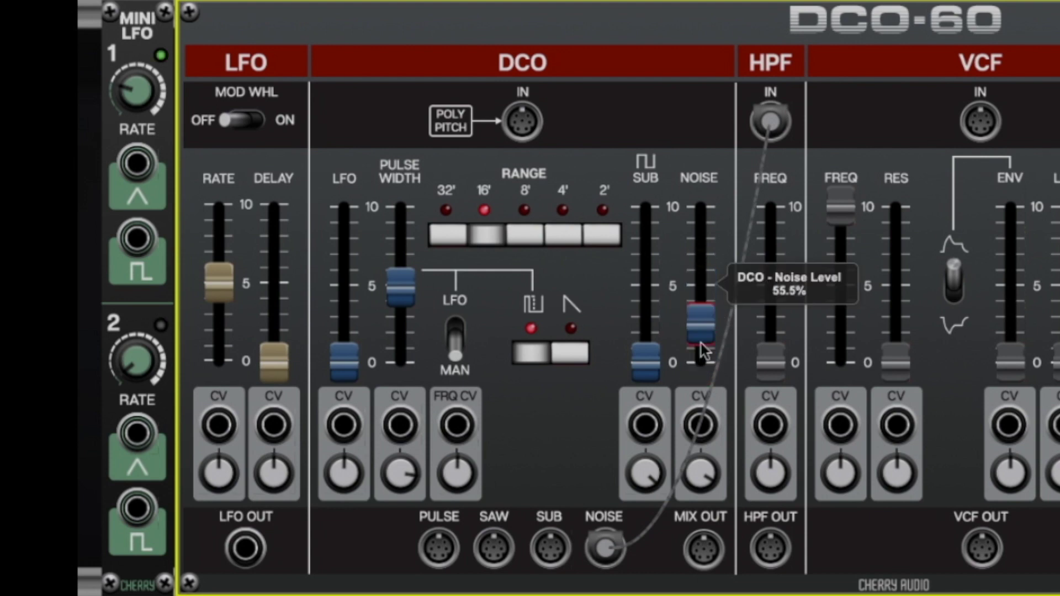
drag(700, 366, 664, 515)
drag(604, 546, 704, 549)
- Raise noise to about 59.8%, then pull the mix output cable off HPF IN
drag(694, 353, 690, 275)
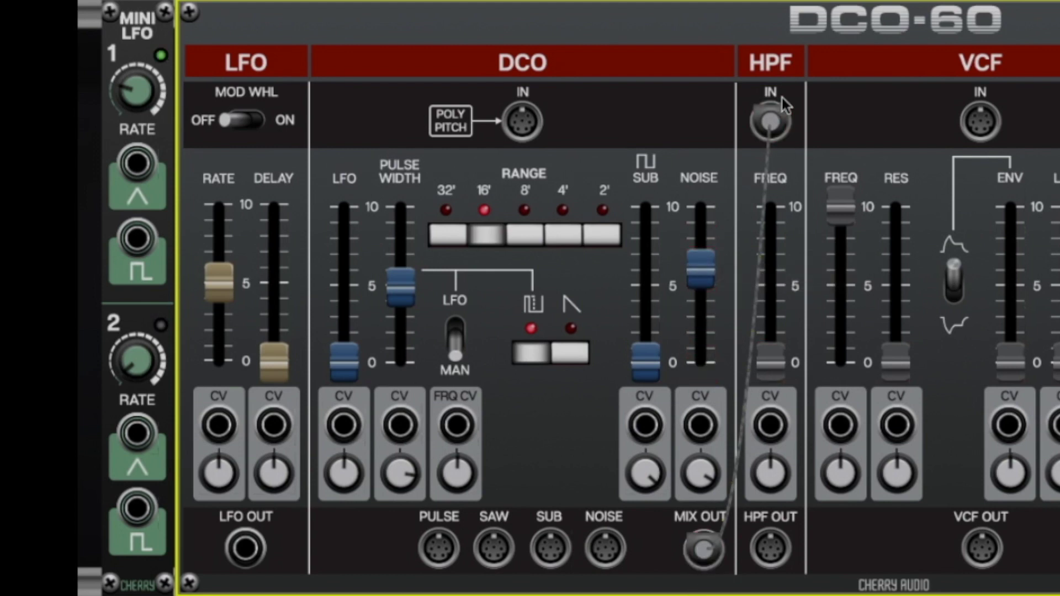
drag(772, 111, 697, 544)
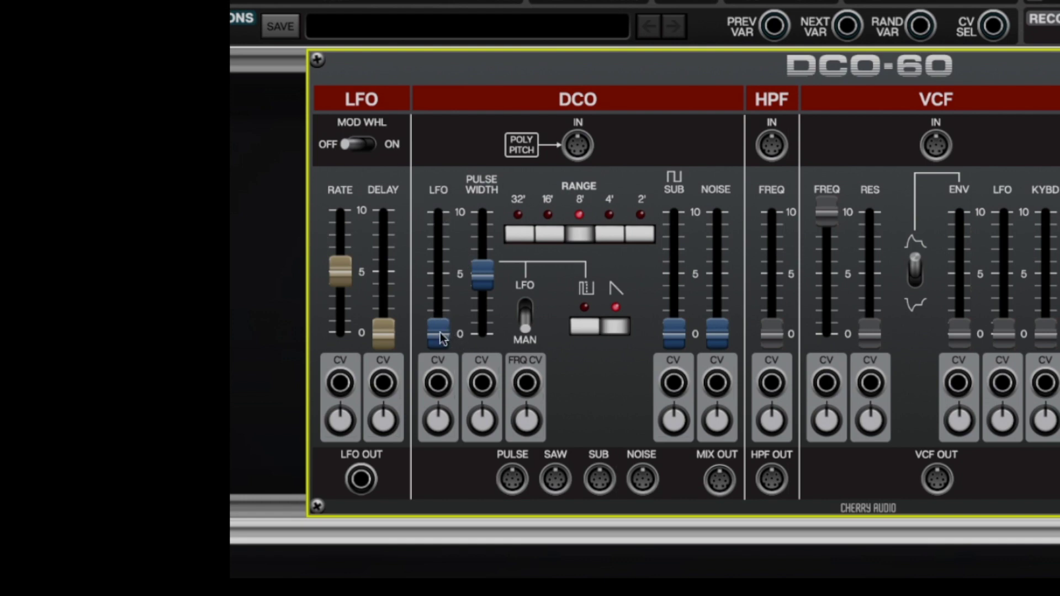
- Raise then reset the DCO LFO pitch amount to zero, sweep VCF cutoff, and cable LFO OUT onward
drag(440, 335, 439, 221)
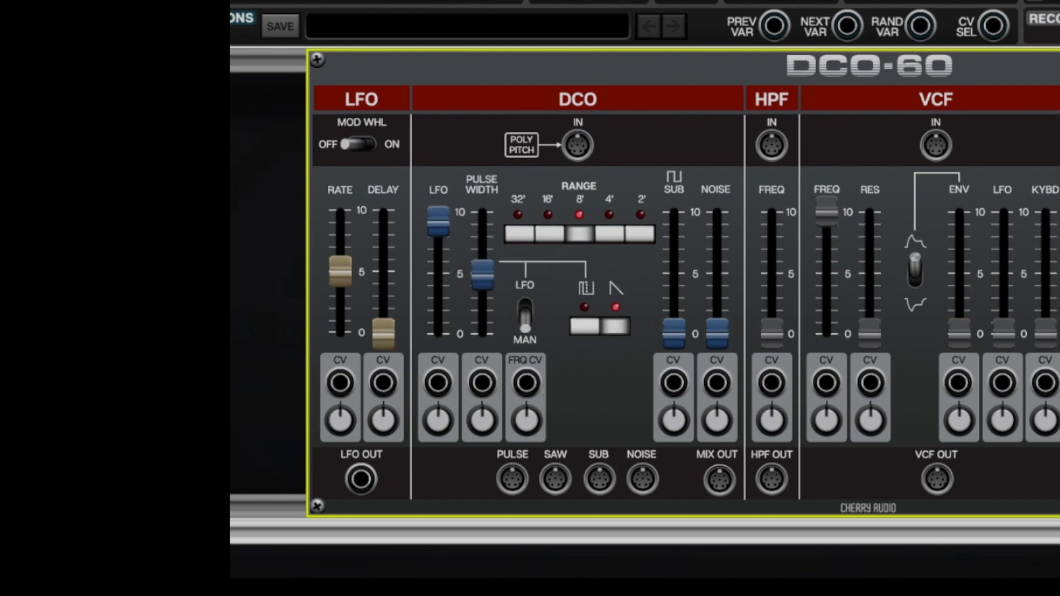
double_click(439, 221)
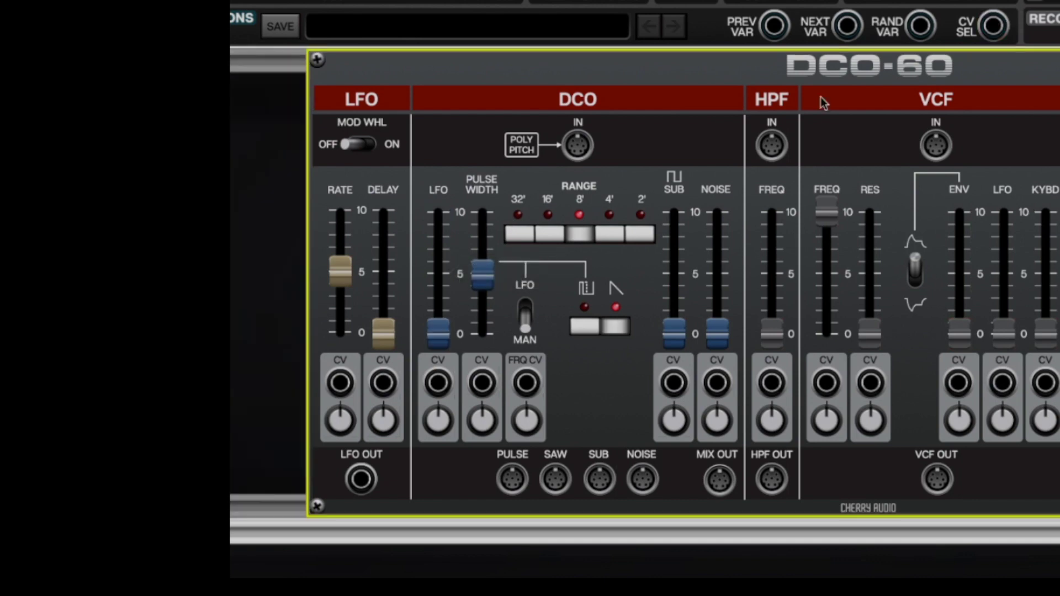
drag(829, 211, 824, 332)
drag(362, 479, 1046, 382)
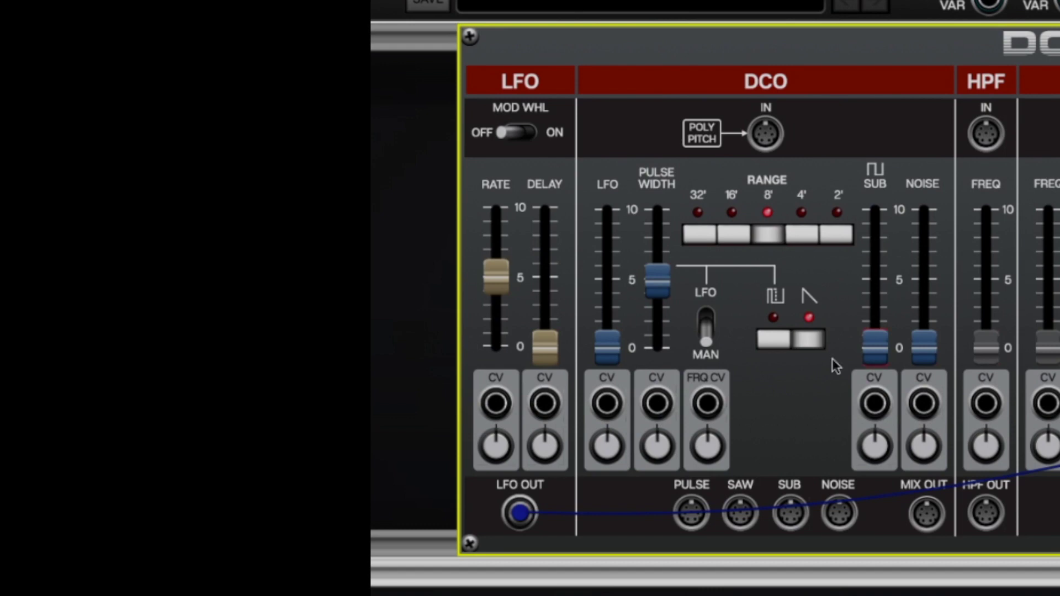
- Raise the DCO LFO amount to 16.4% and experiment with a longer LFO delay
click(607, 347)
drag(604, 343, 605, 272)
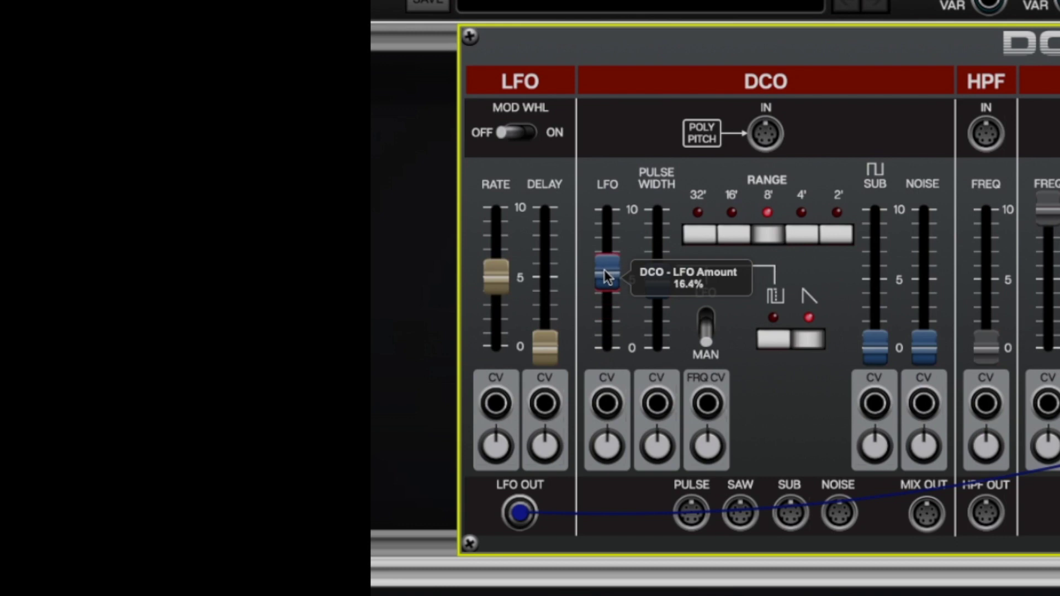
drag(545, 346, 501, 267)
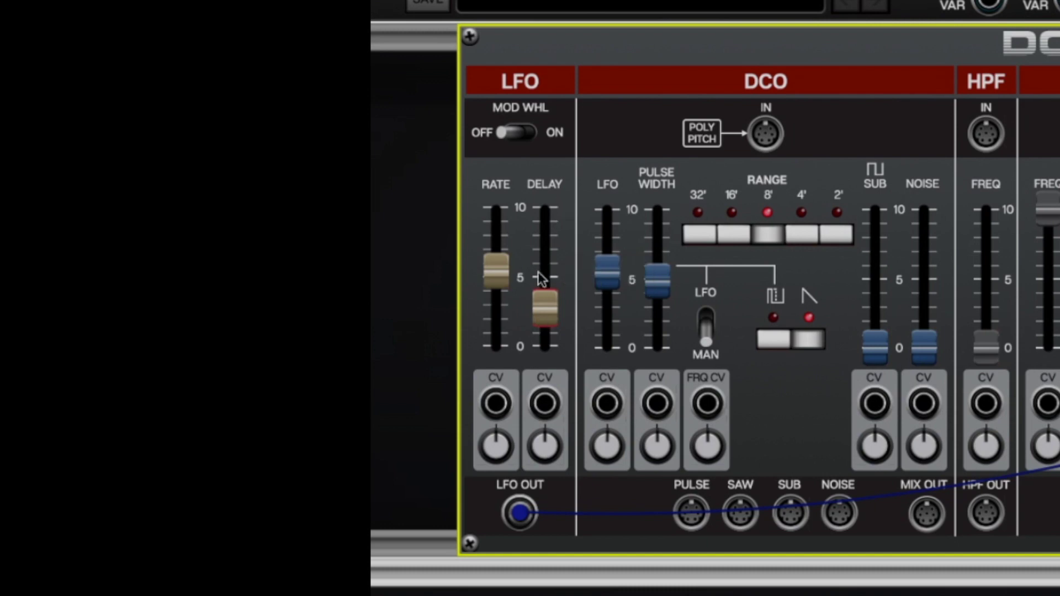
mouse_move(553, 229)
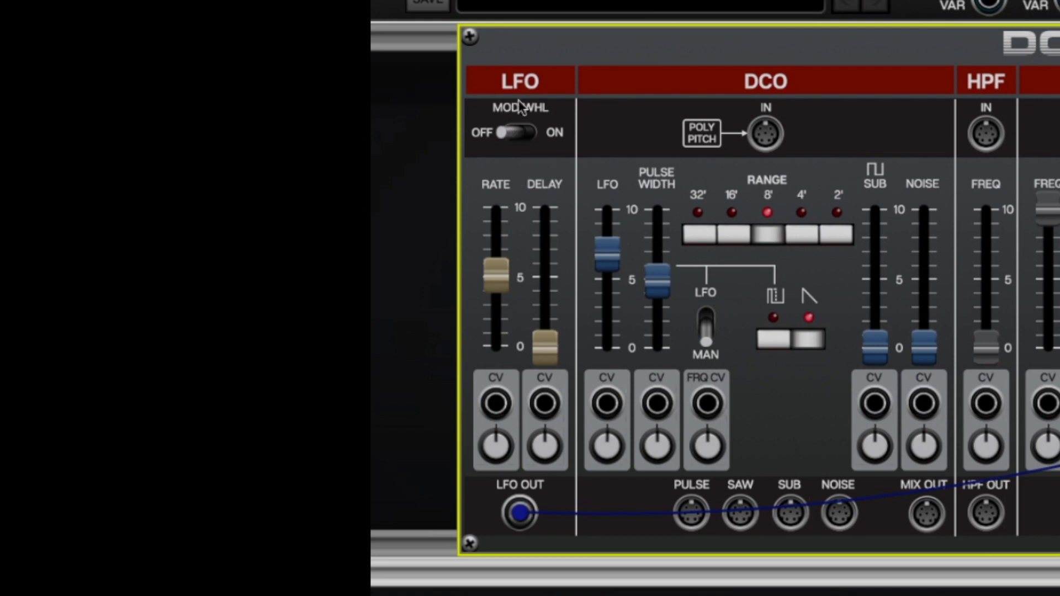
- Turn MOD WHL on, cable the mod wheel CV output, and set DCO LFO to about 33.7%
click(516, 133)
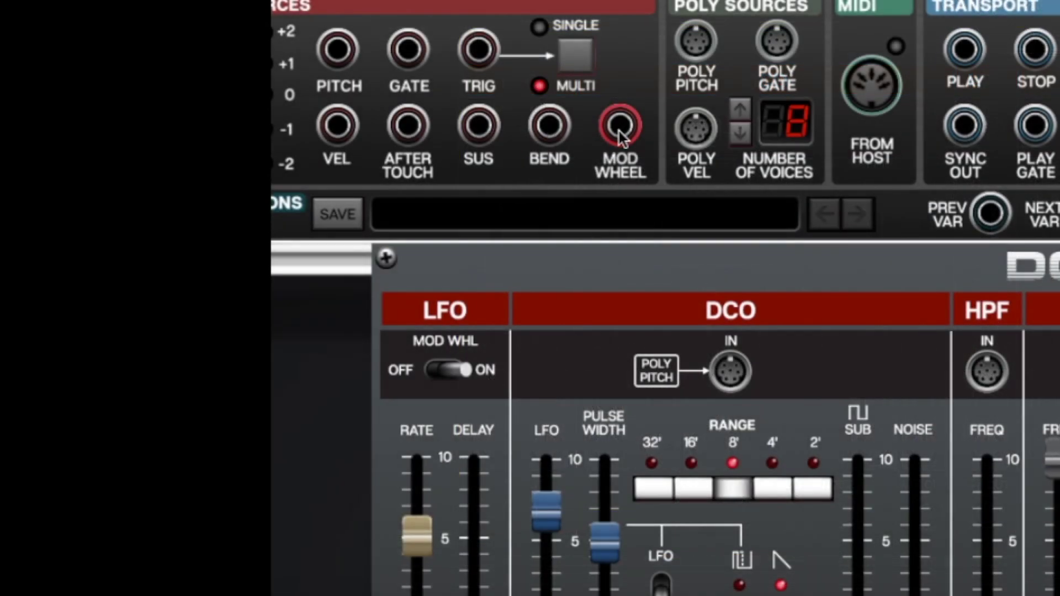
drag(618, 130, 445, 378)
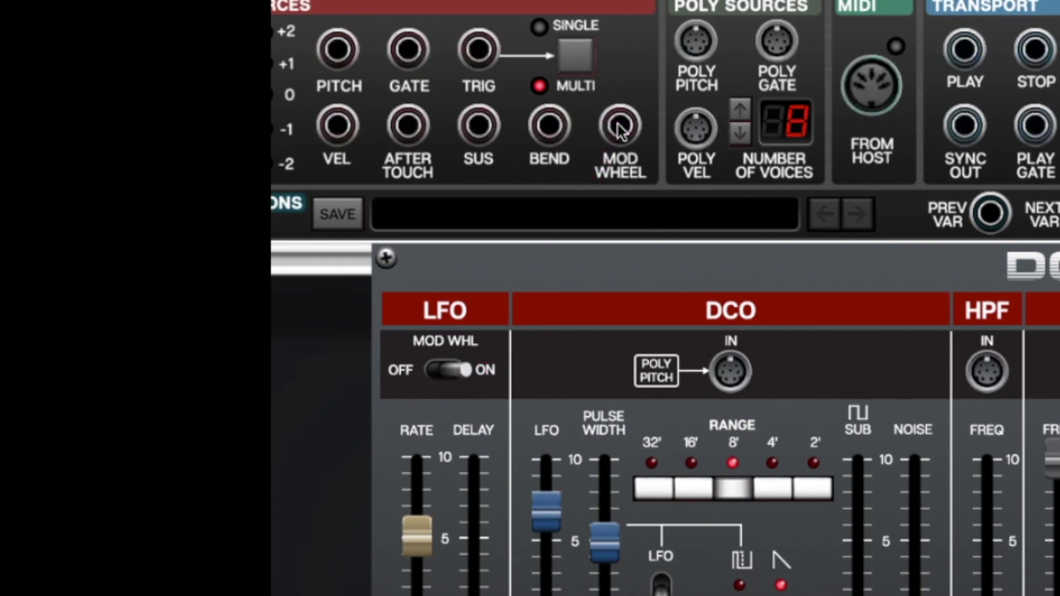
drag(608, 296, 604, 246)
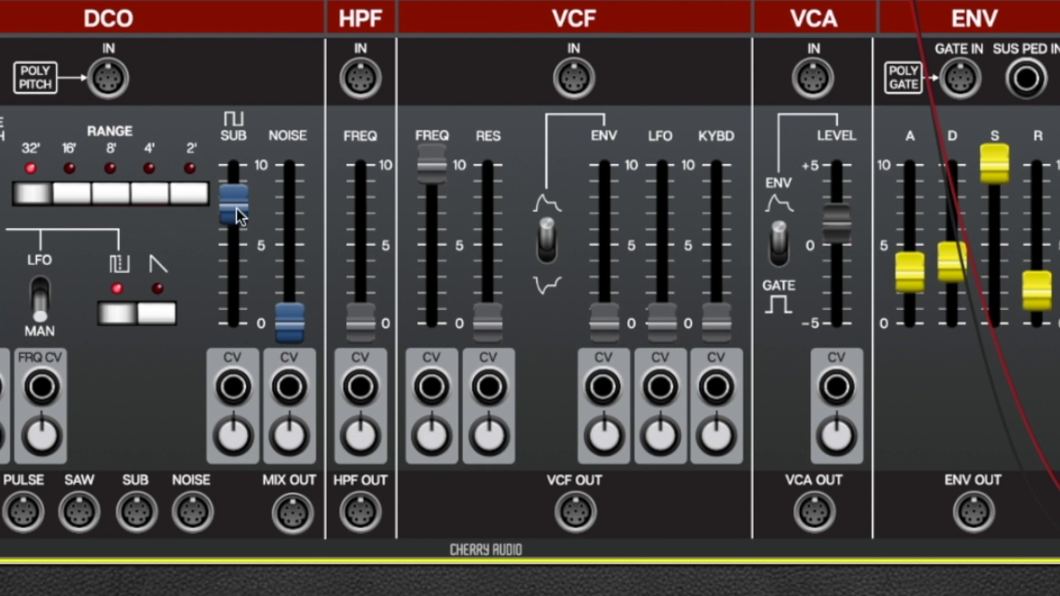
- Raise the high-pass cutoff to 225 Hz and sweep the VCF cutoff down to about 494
drag(362, 319, 366, 164)
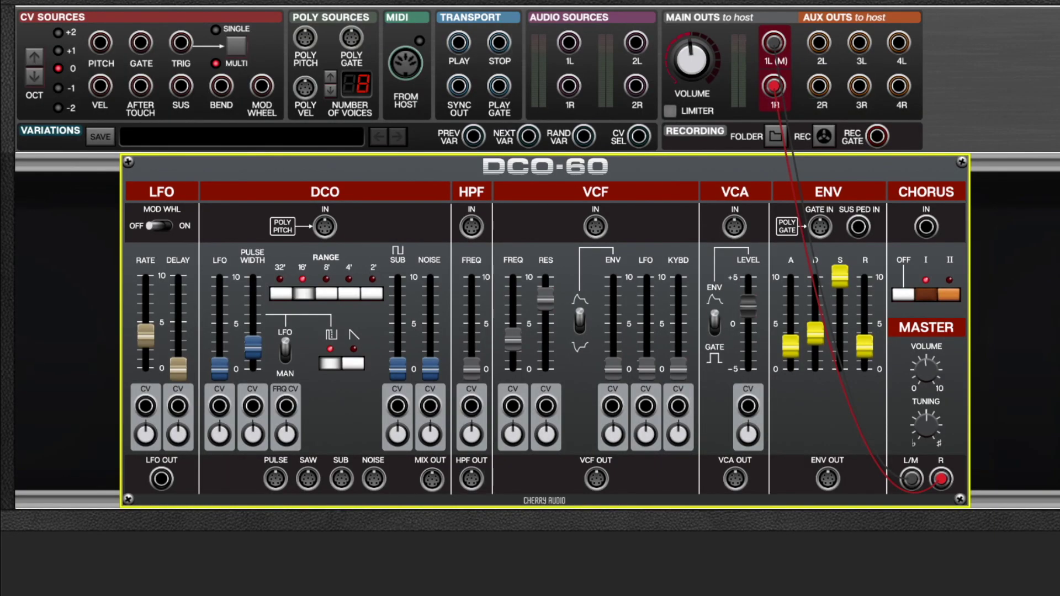
drag(512, 339, 517, 310)
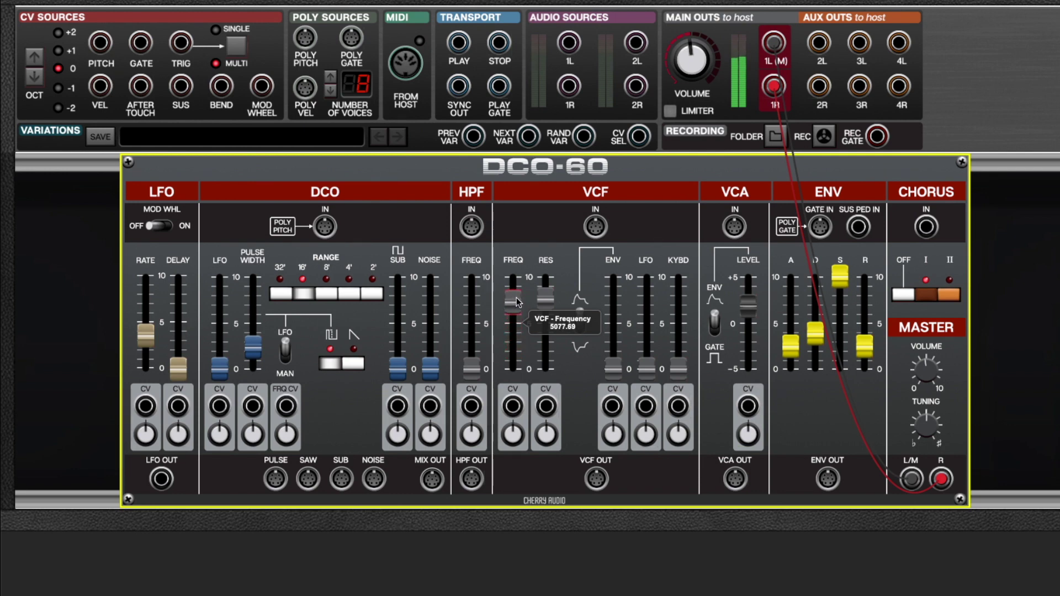
drag(518, 301, 508, 349)
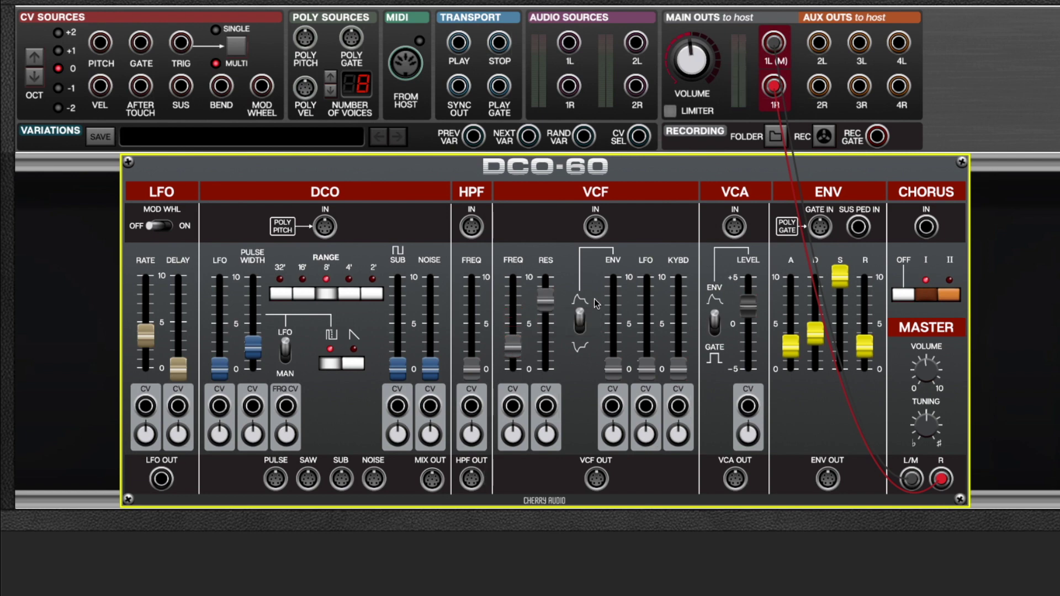
mouse_move(513, 345)
mouse_down()
mouse_move(515, 319)
mouse_move(514, 337)
mouse_up()
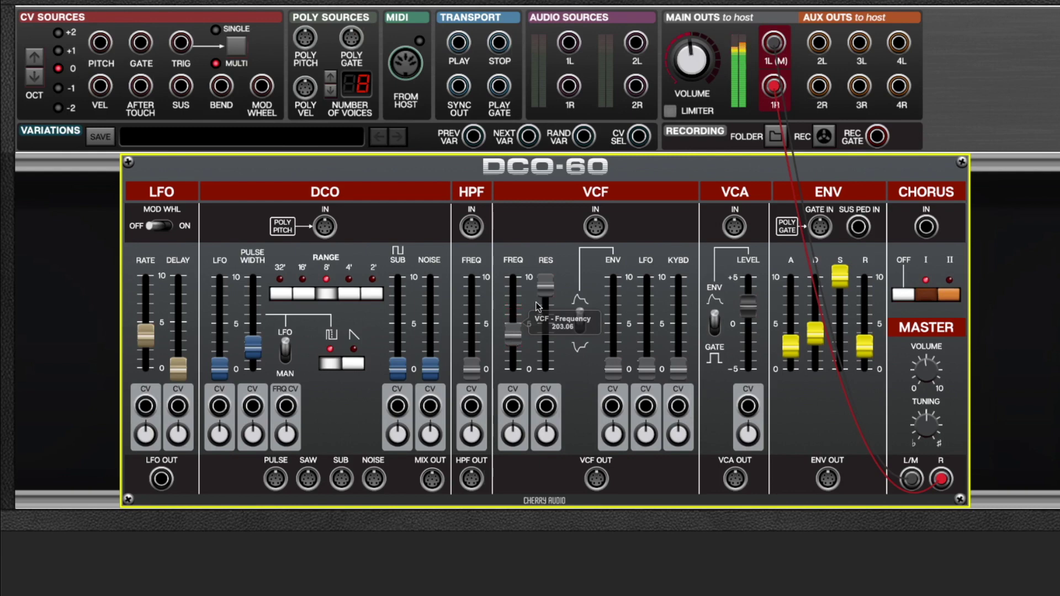
- Adjust the VCF resonance and push VCF keyboard tracking to full
drag(541, 288, 543, 290)
drag(678, 368, 679, 313)
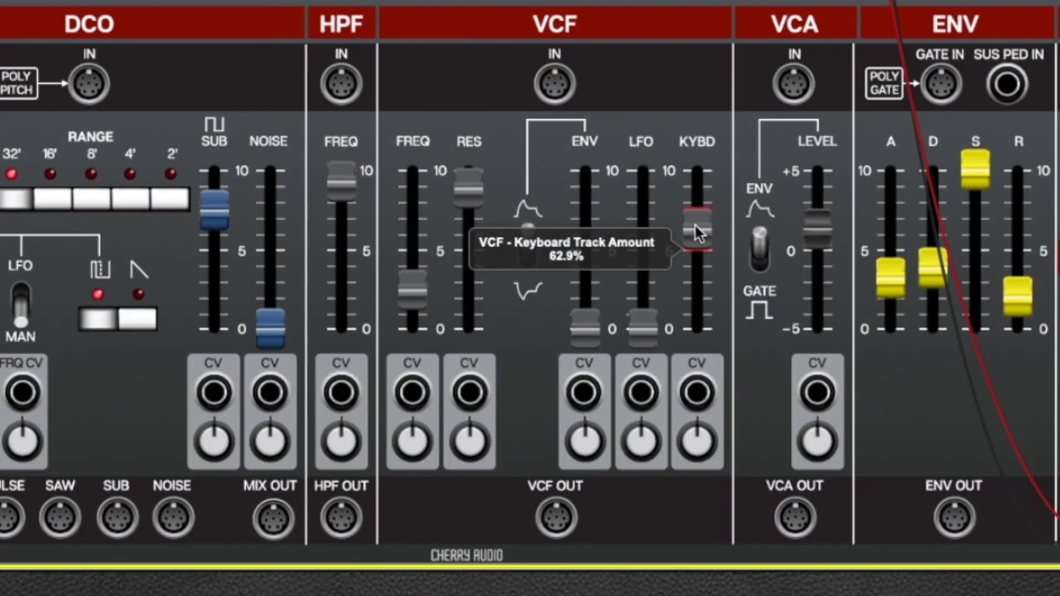
drag(699, 233, 699, 172)
drag(479, 188, 479, 177)
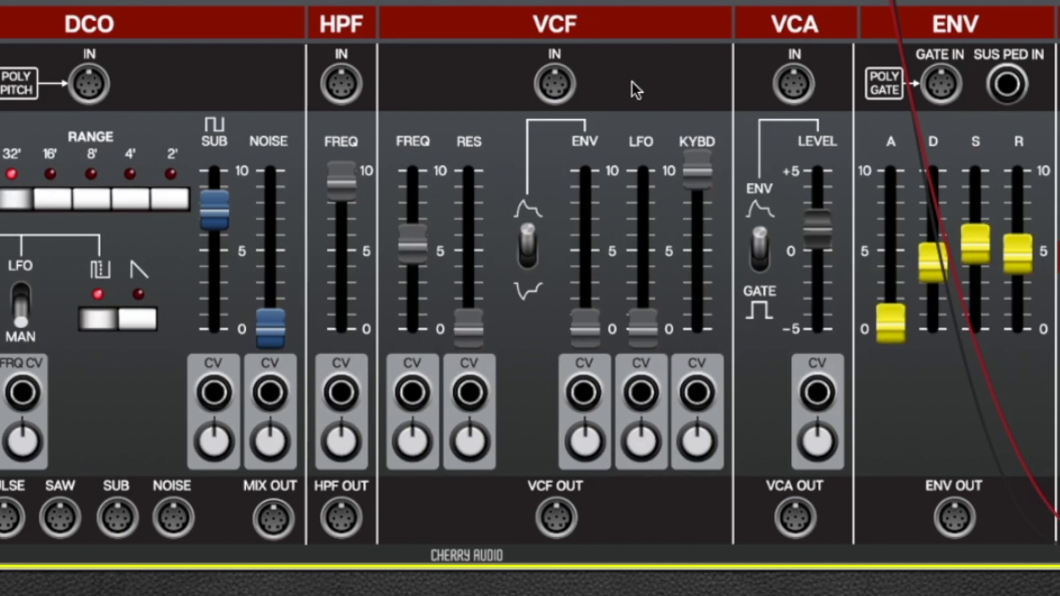
- Raise the VCF envelope amount to about 82% and drop the cutoff near minimum
drag(582, 330, 585, 243)
drag(412, 233, 417, 327)
drag(578, 257, 588, 180)
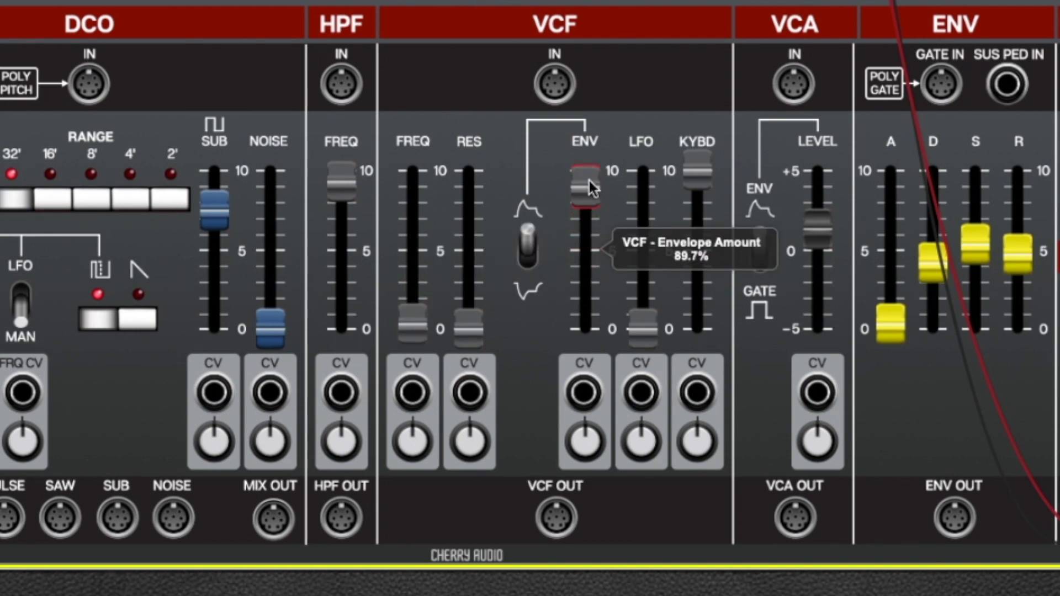
- Invert the VCF envelope, shorten release to 535.1 ms, and raise VCA level to +7.79 dB
click(532, 255)
drag(412, 325, 421, 216)
drag(932, 280, 934, 284)
drag(1010, 256, 1007, 278)
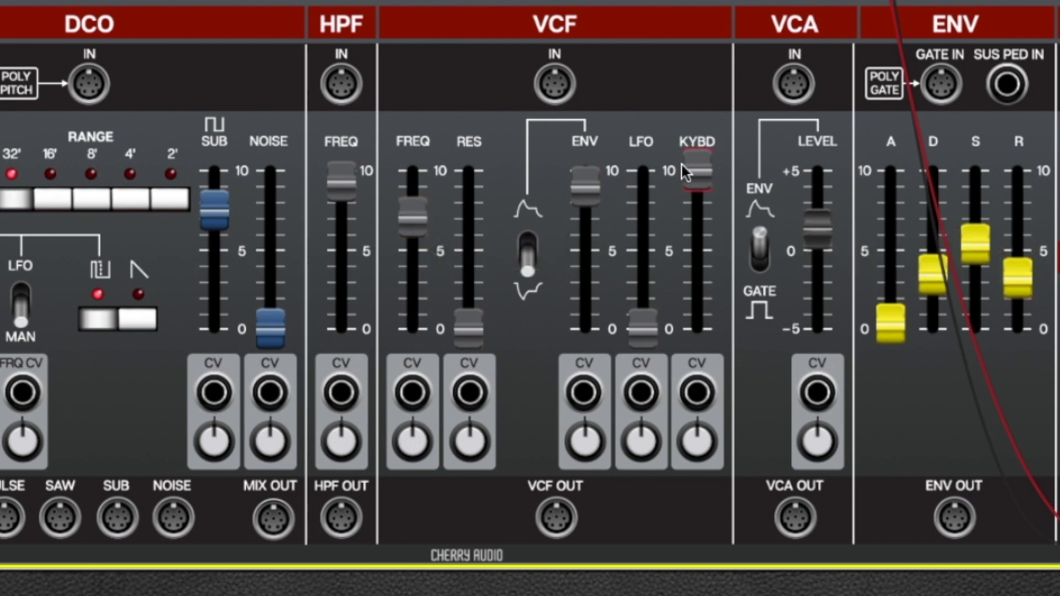
drag(818, 228, 827, 180)
mouse_move(824, 180)
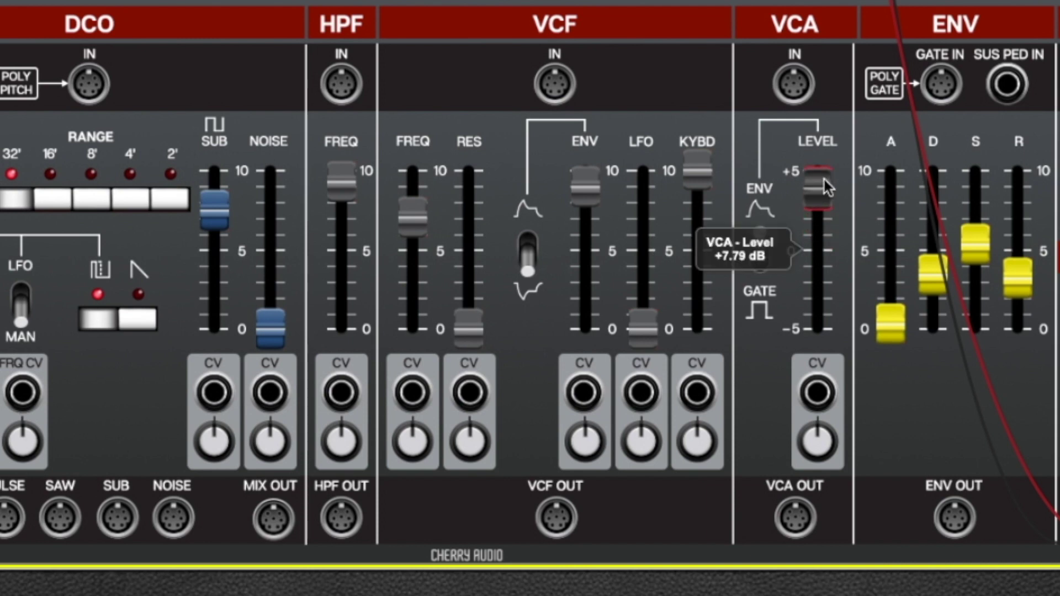
- Zero the VCF envelope amount, push LFO amount near full, and set keyboard tracking to about 7.6
drag(642, 329, 641, 267)
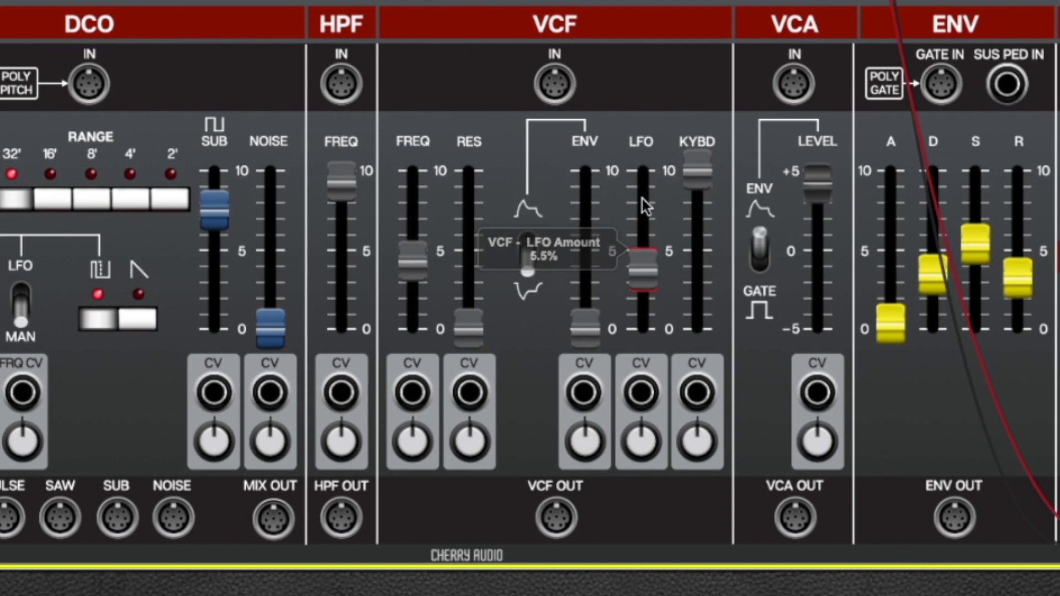
drag(585, 187, 615, 333)
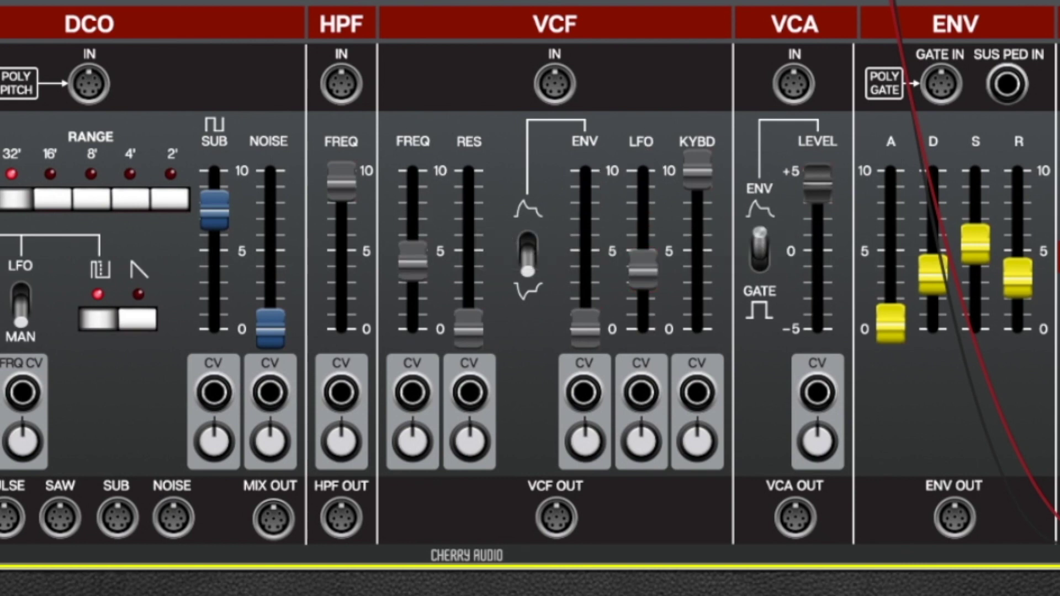
drag(644, 261, 638, 171)
drag(411, 262, 413, 316)
drag(705, 194, 696, 200)
drag(414, 310, 420, 250)
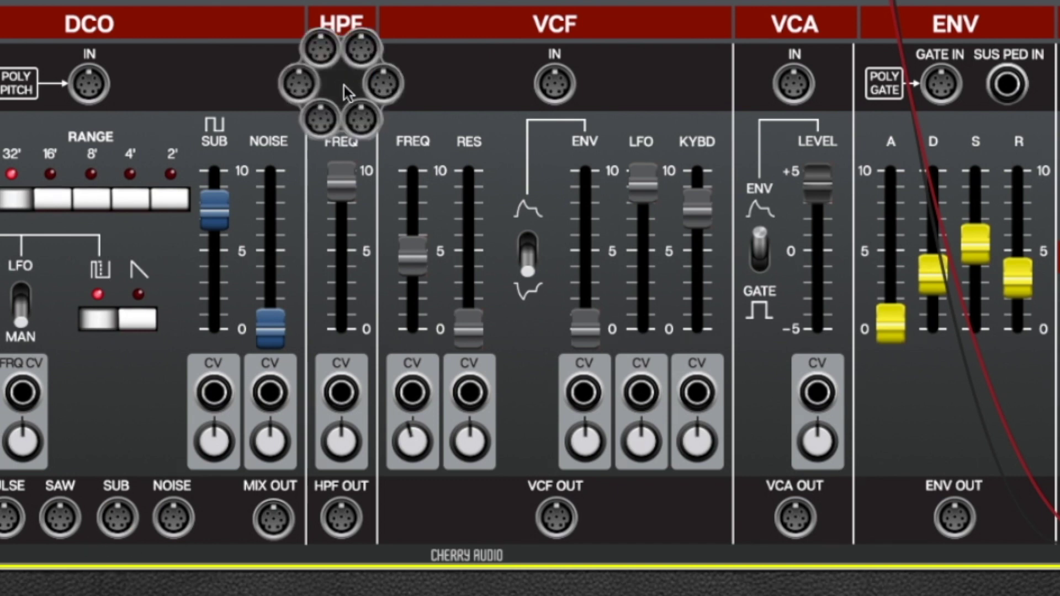
drag(343, 516, 554, 84)
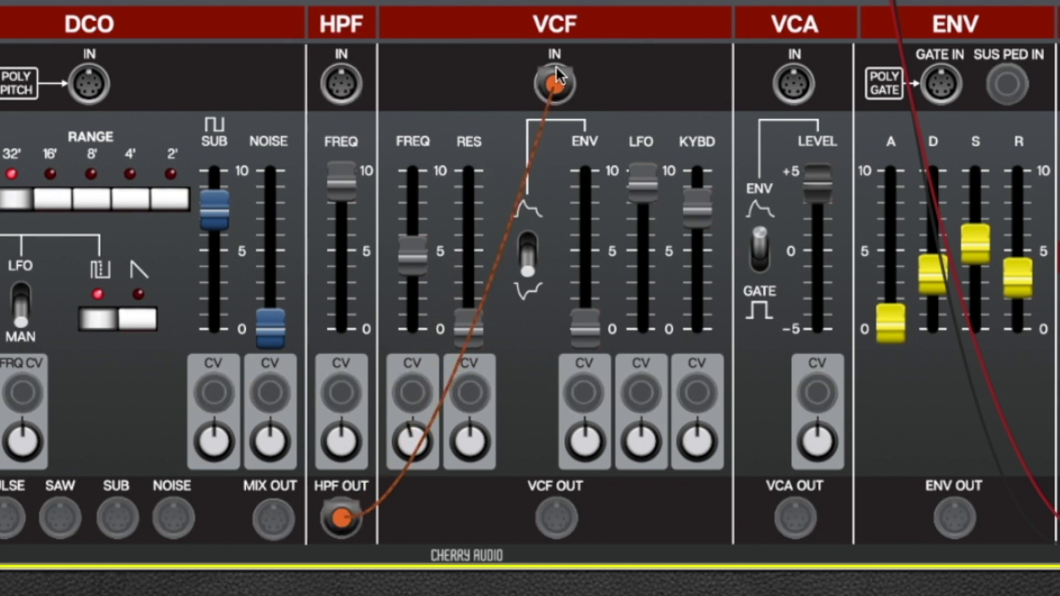
drag(552, 523, 602, 499)
drag(554, 82, 343, 390)
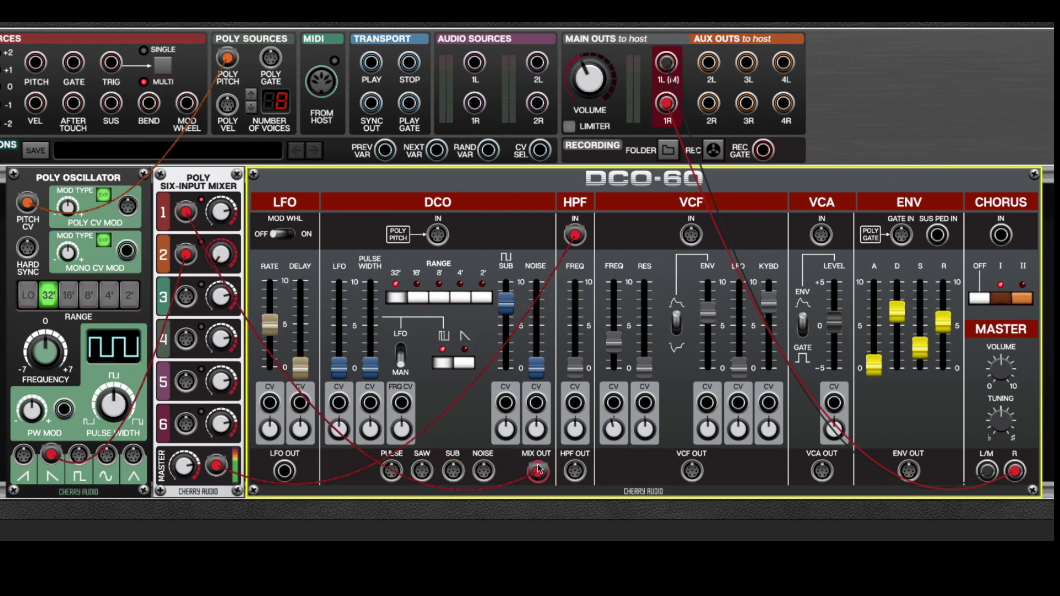
- Undo the MIX OUT to FRQ CV cable, patch mixer channel 2, and raise its level to about -3.9 dB
drag(538, 471, 402, 403)
key(ctrl+z)
drag(186, 253, 391, 471)
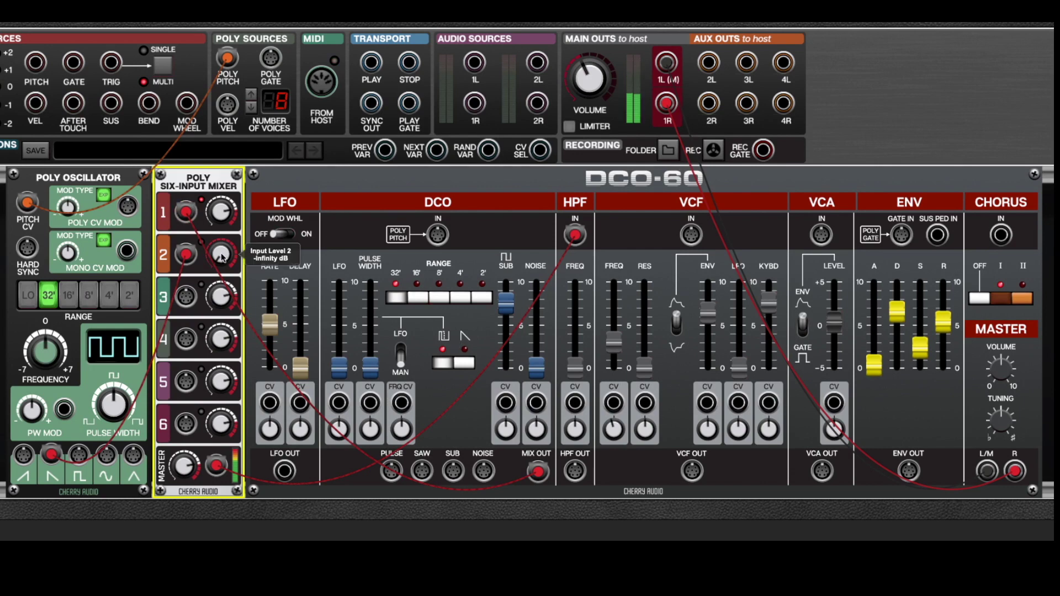
drag(222, 258, 237, 93)
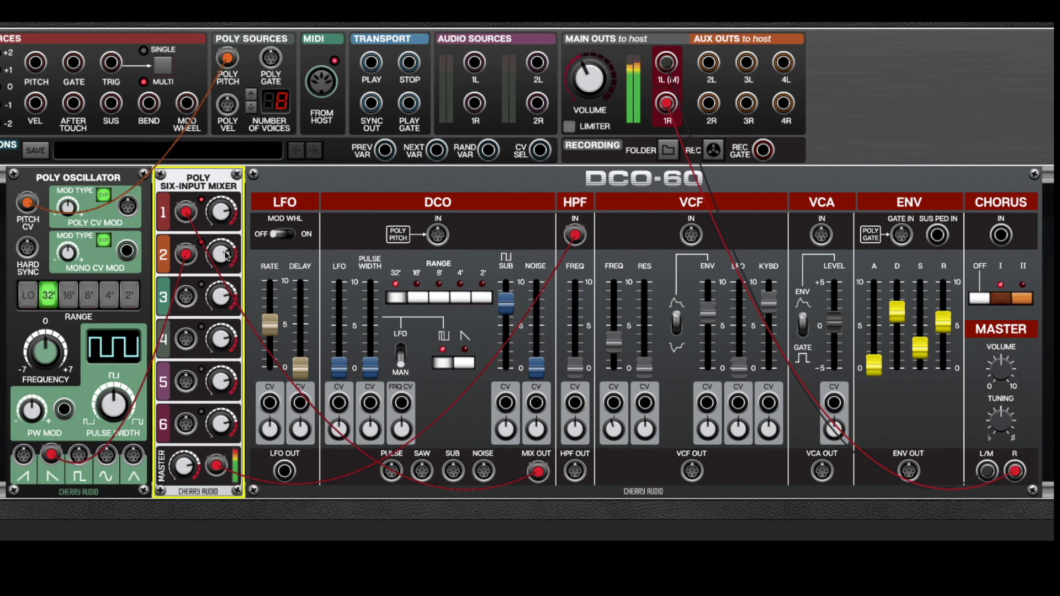
mouse_move(225, 270)
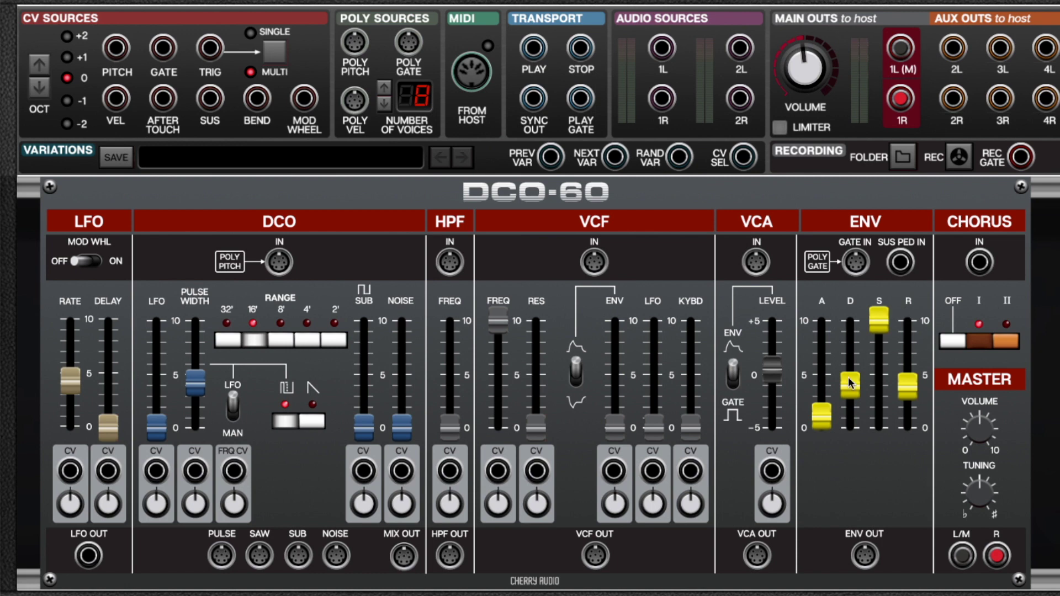
- Slow the envelope attack, ease sustain slightly, and stretch the release to about 19,900 ms
drag(880, 319, 883, 361)
drag(828, 407, 881, 315)
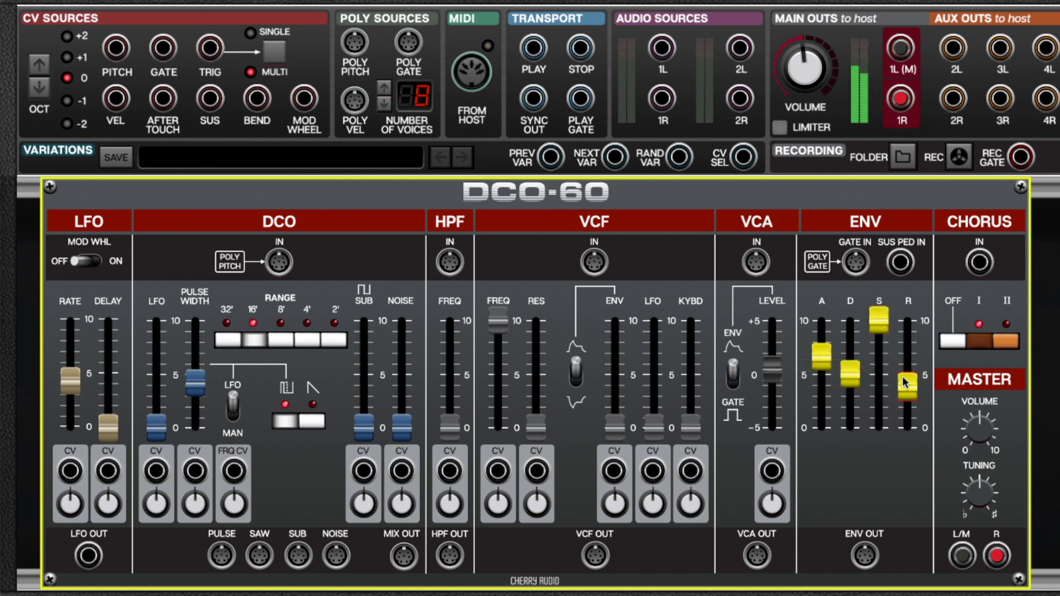
mouse_move(908, 382)
mouse_down()
mouse_move(914, 364)
mouse_move(912, 379)
mouse_up()
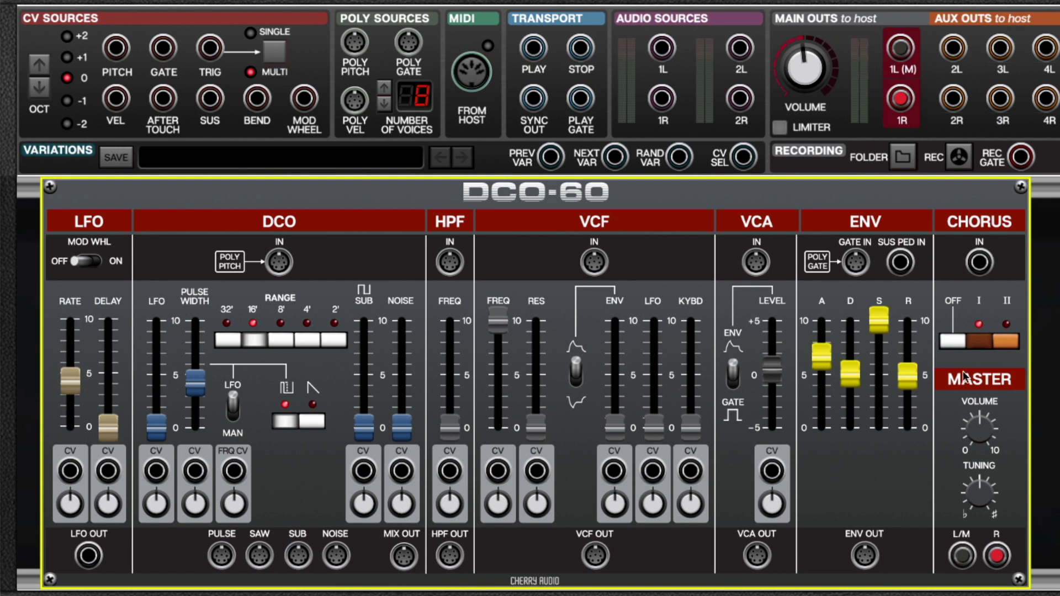
drag(910, 380, 921, 283)
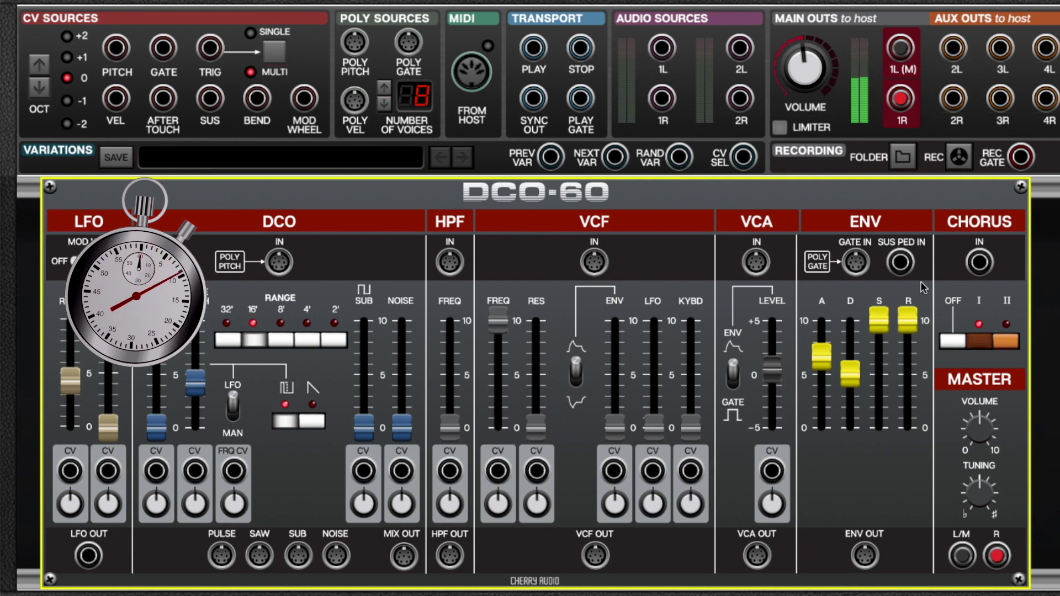
- Drop the envelope release to its 1.5 ms minimum and zero the filter envelope amount
drag(908, 319, 908, 428)
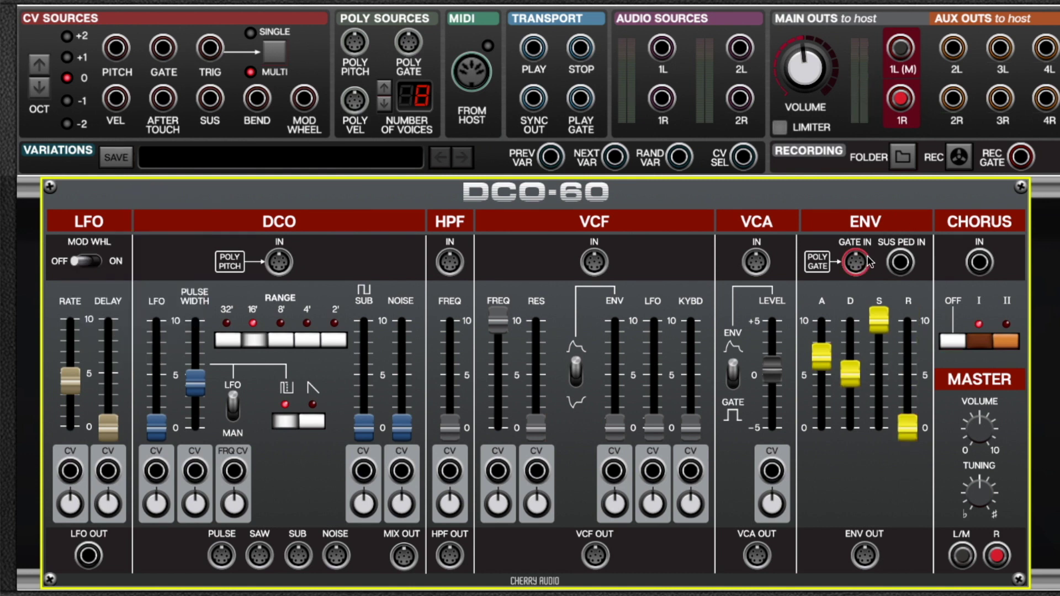
mouse_move(888, 328)
drag(615, 431, 610, 482)
- Lengthen the envelope decay to about 8094 ms while toggling the VCA between gate and envelope
mouse_move(890, 343)
click(742, 373)
drag(851, 374, 854, 351)
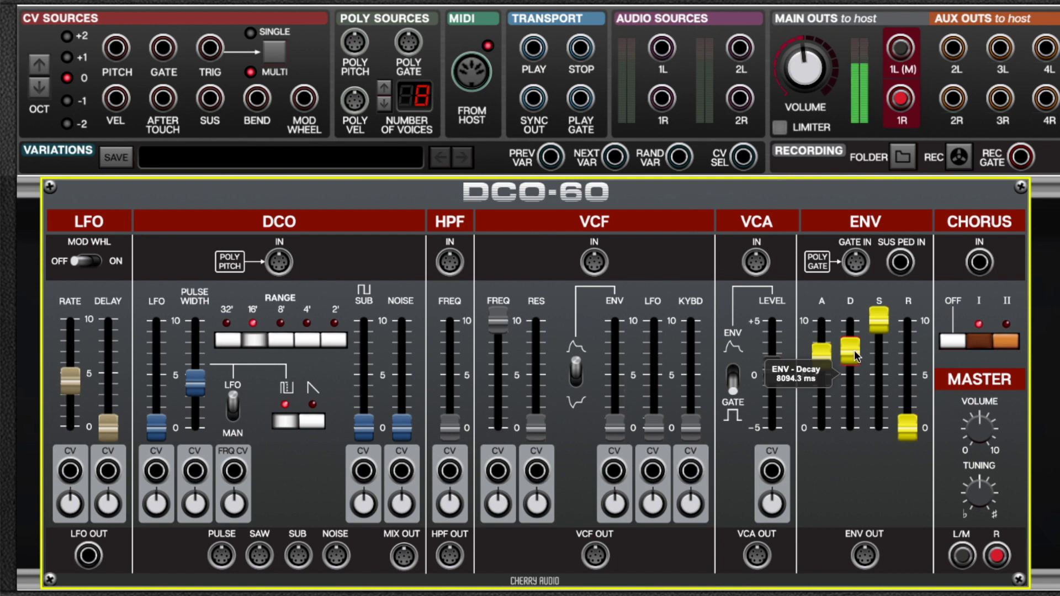
click(742, 387)
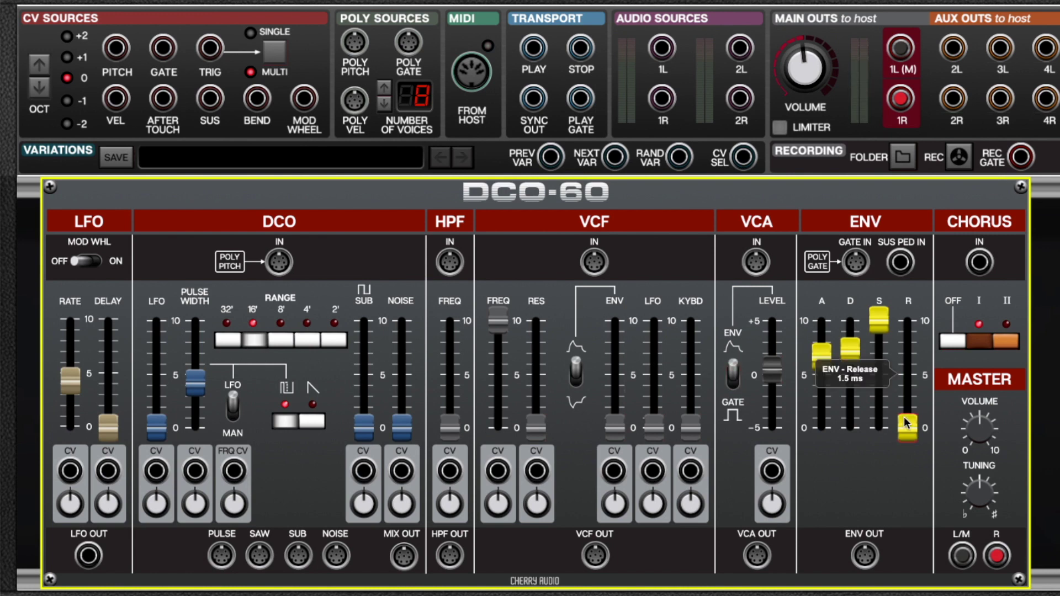
- Lower the filter cutoff and push the filter envelope amount to maximum
drag(497, 322, 497, 378)
drag(615, 426, 615, 384)
drag(615, 384, 614, 332)
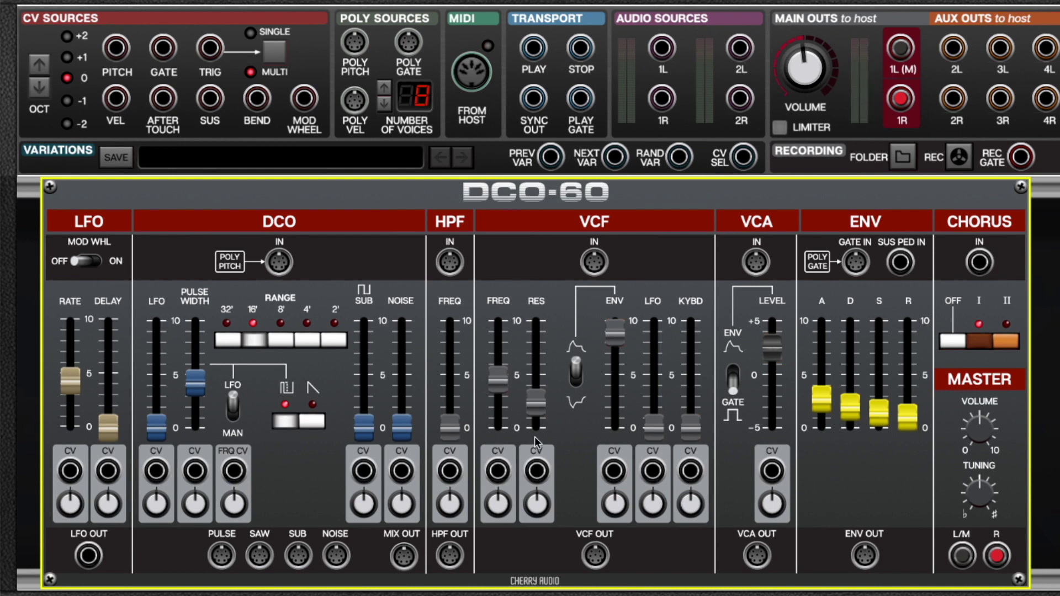
mouse_move(613, 328)
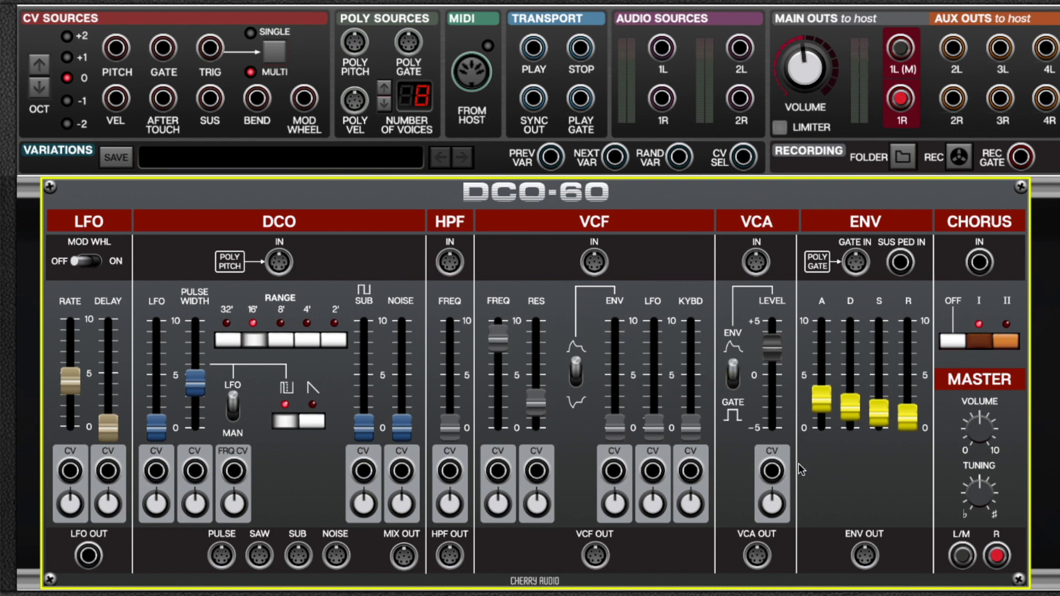
mouse_move(769, 326)
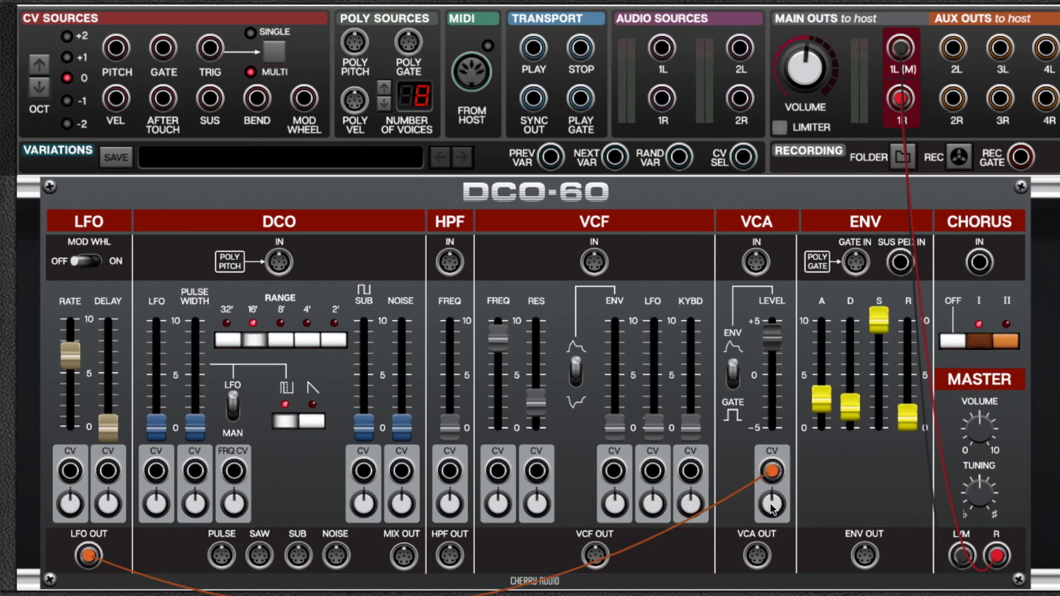
- Set the VCA CV modulation amount to 0.64 and change the oscillator's range and frequency
drag(773, 512, 777, 399)
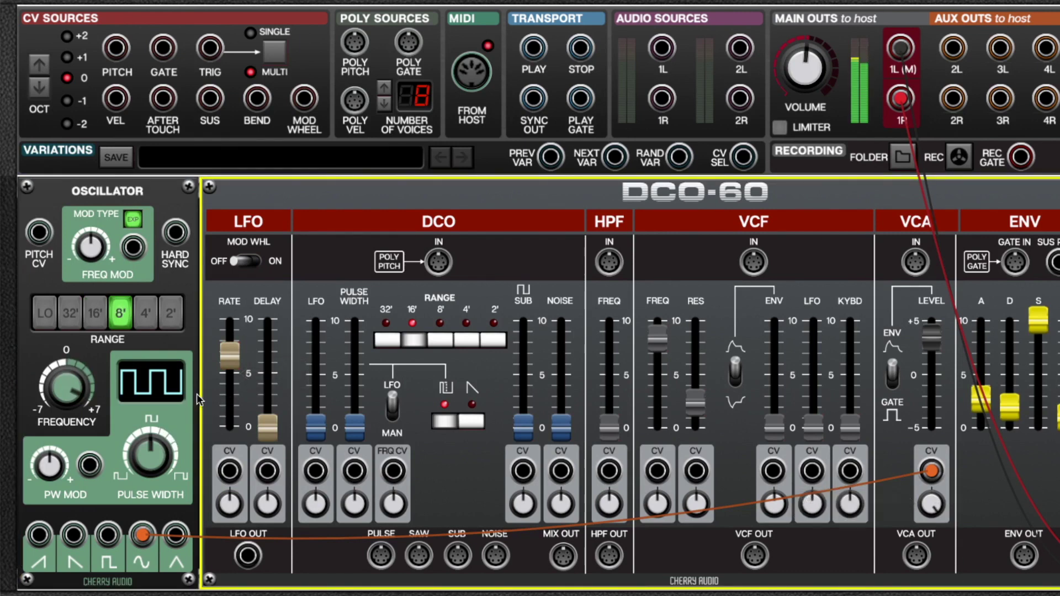
click(95, 313)
drag(67, 384, 71, 463)
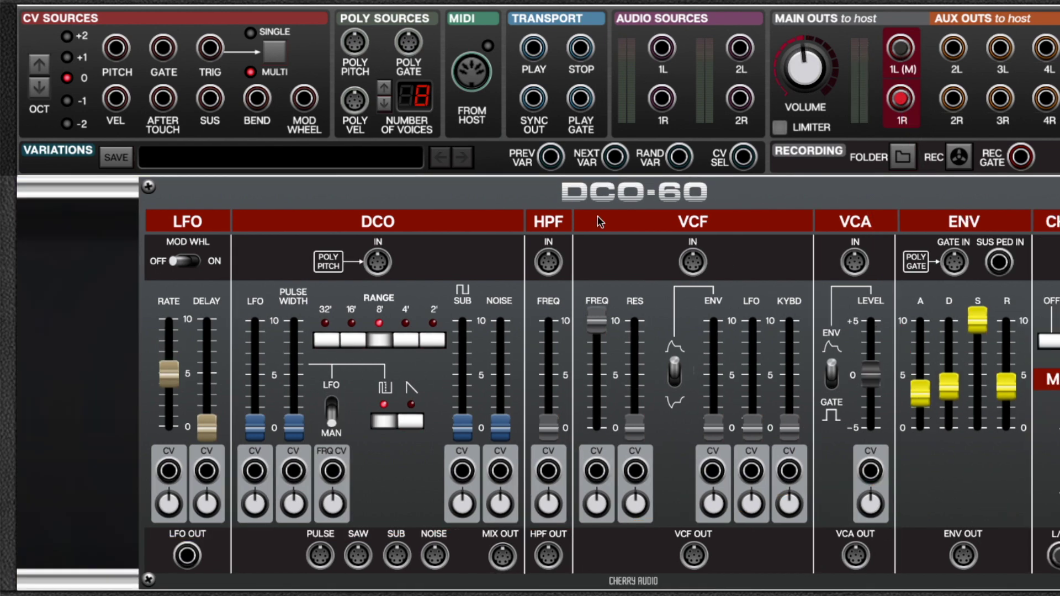
- Patch poly pitch and the SUS source into SUS PED IN, then remove the sustain-pedal cable
drag(354, 42, 362, 260)
drag(407, 44, 994, 265)
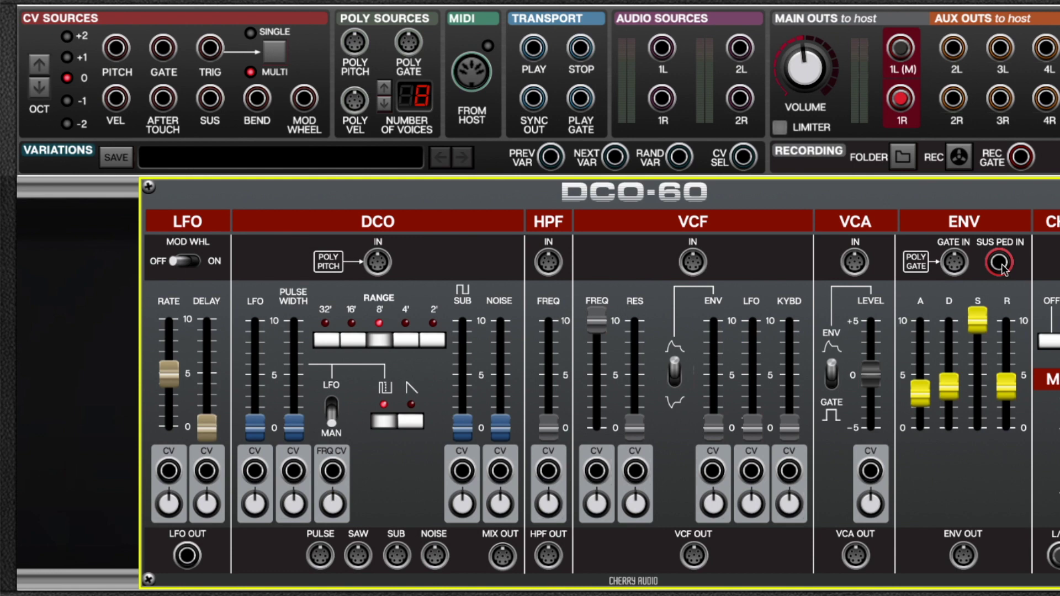
mouse_move(210, 98)
mouse_down()
mouse_move(601, 257)
mouse_move(997, 265)
mouse_up()
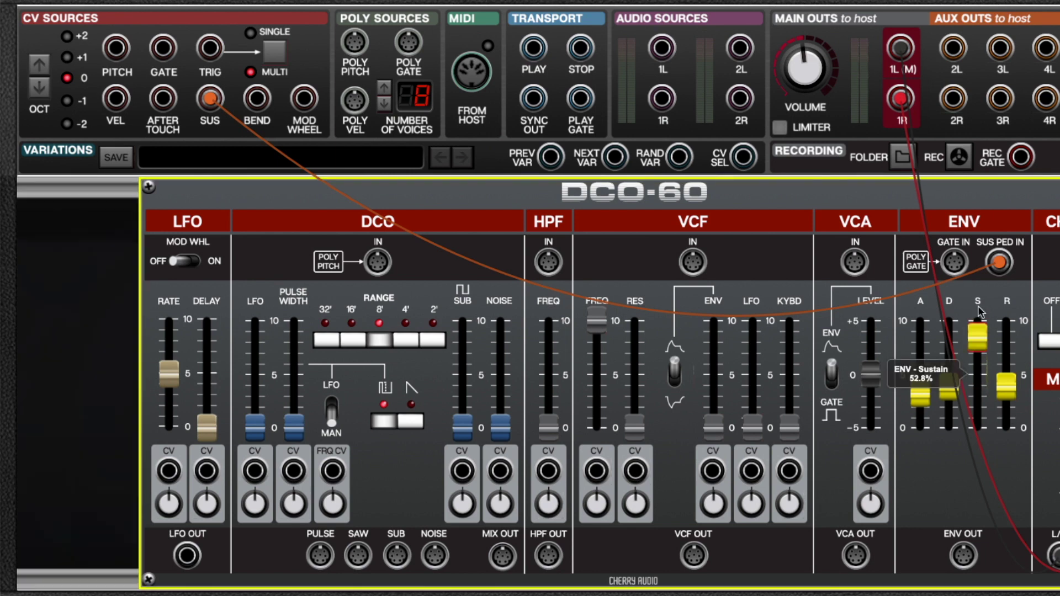
click(998, 229)
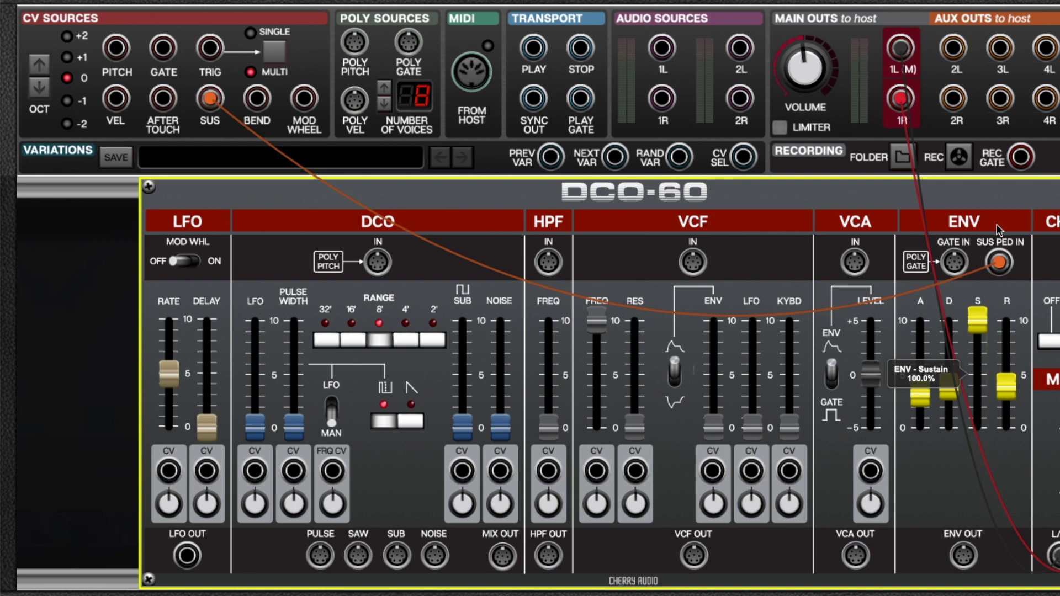
key(ctrl+z)
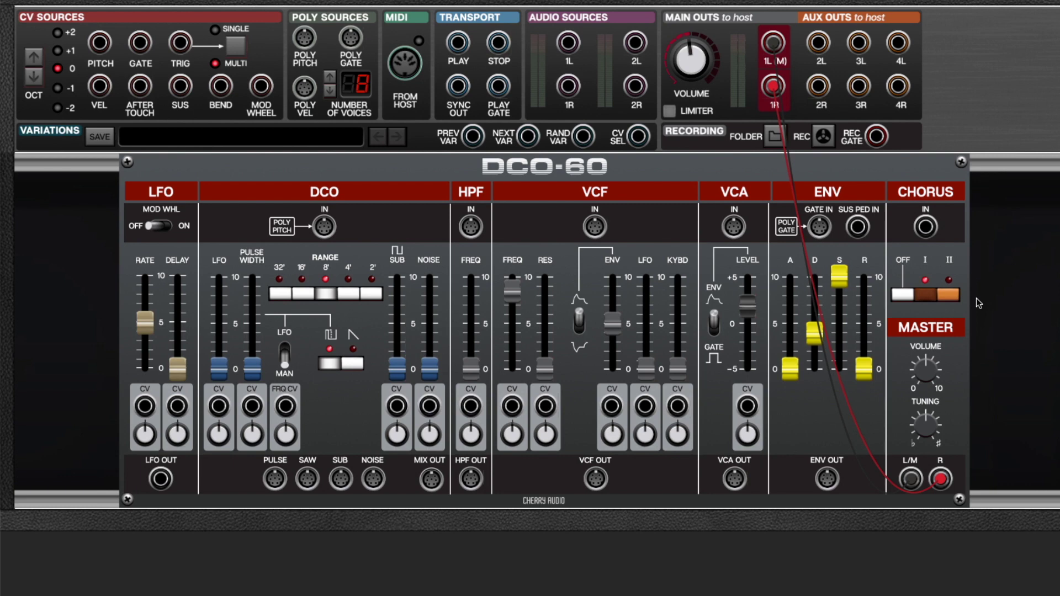
- Engage chorus mode I, switch to chorus mode II, then turn chorus II off
click(926, 294)
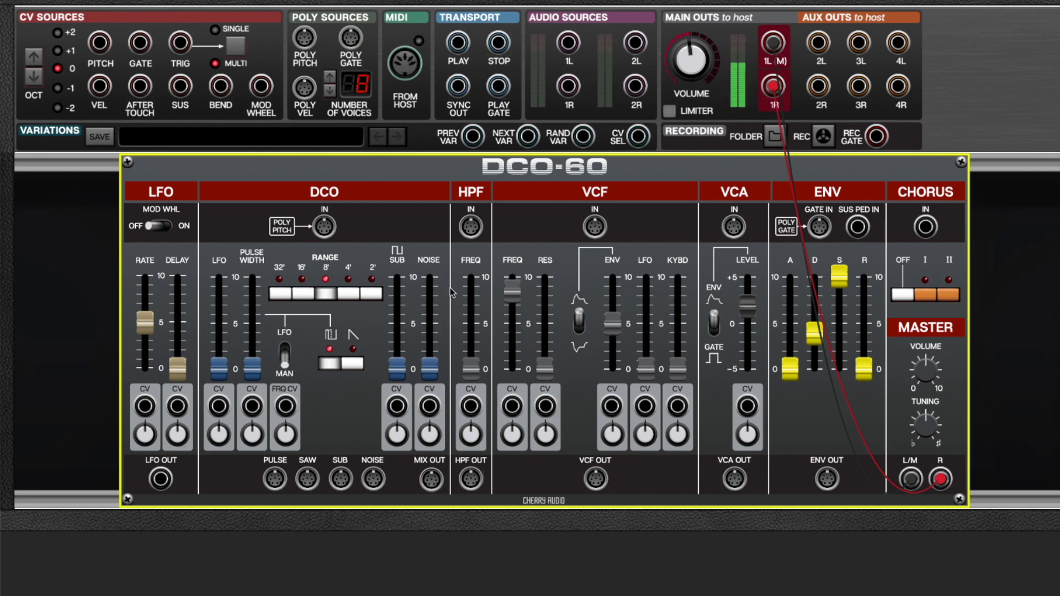
click(926, 296)
click(943, 293)
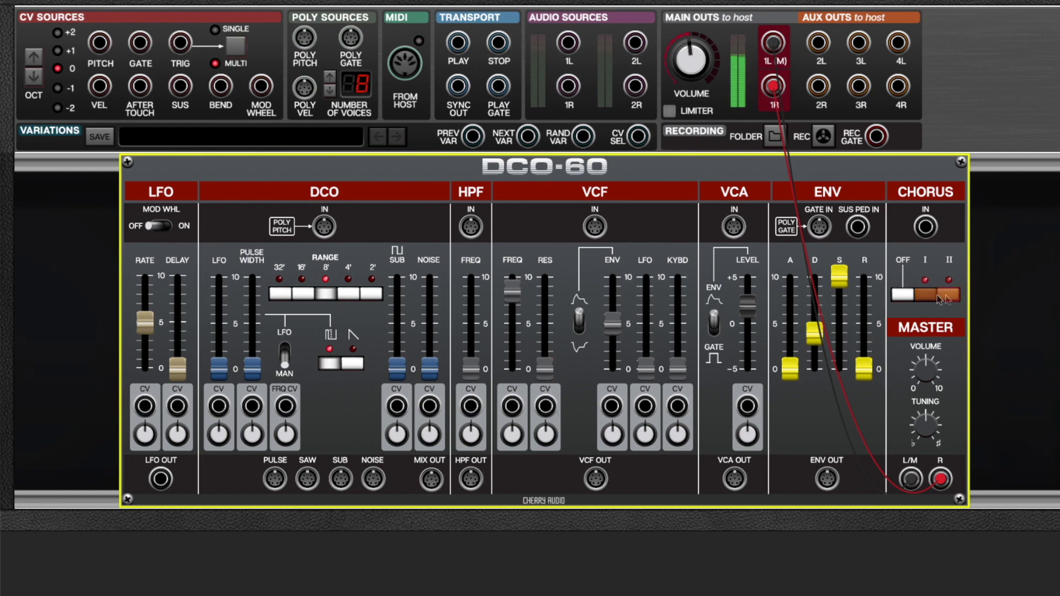
click(950, 296)
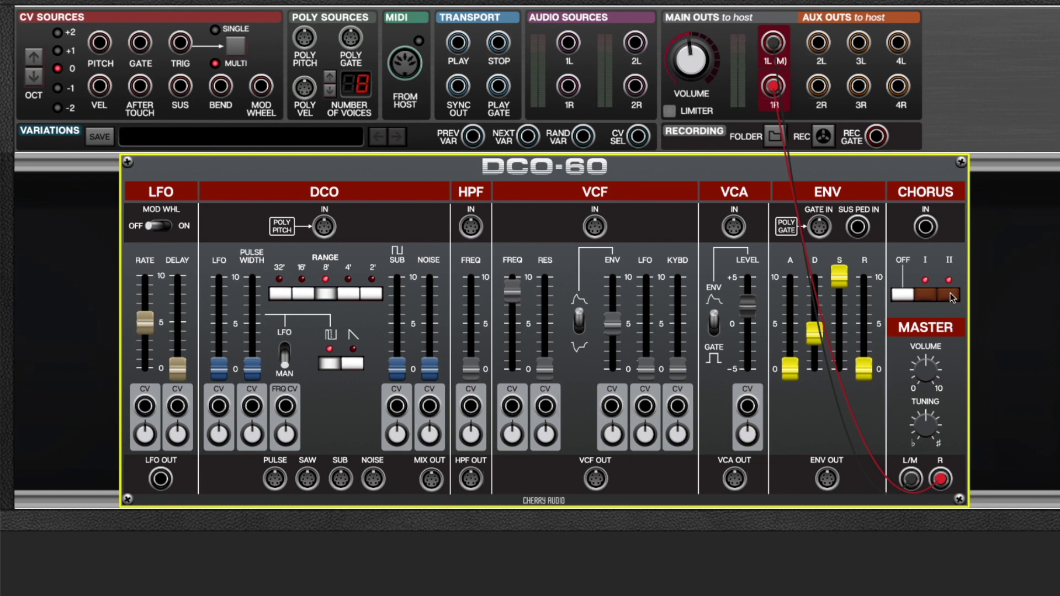
click(952, 299)
- Lower MASTER VOLUME to 37.1%, nudge TUNING, and re-patch the DCO-60 R output cable at Main Out 1R
mouse_move(935, 360)
drag(935, 360, 929, 386)
mouse_move(929, 425)
mouse_down()
mouse_move(972, 593)
mouse_move(927, 213)
mouse_move(939, 402)
mouse_move(926, 441)
mouse_up()
drag(941, 478, 988, 334)
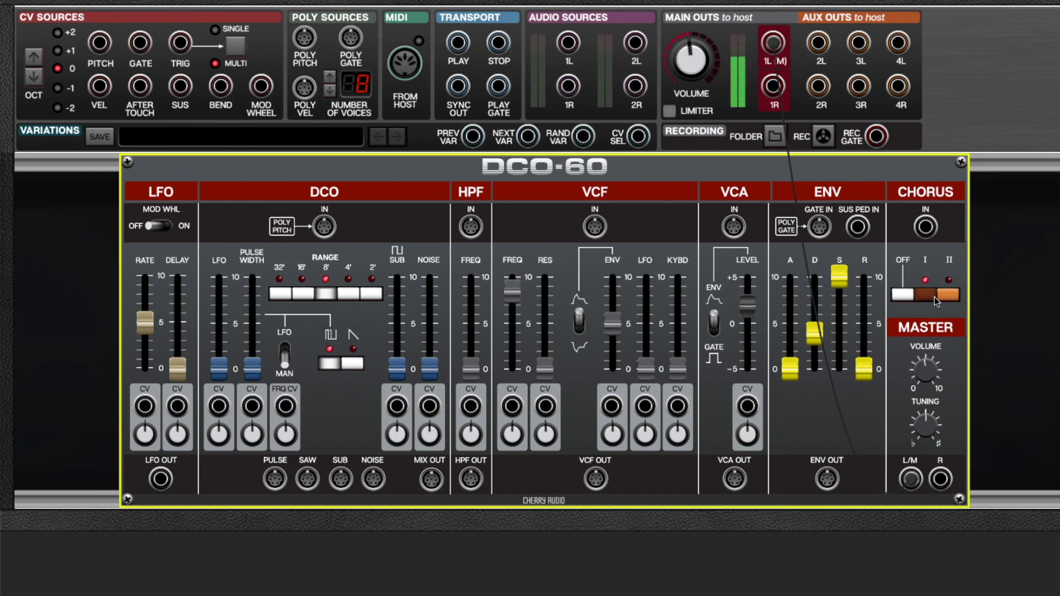
drag(941, 478, 978, 397)
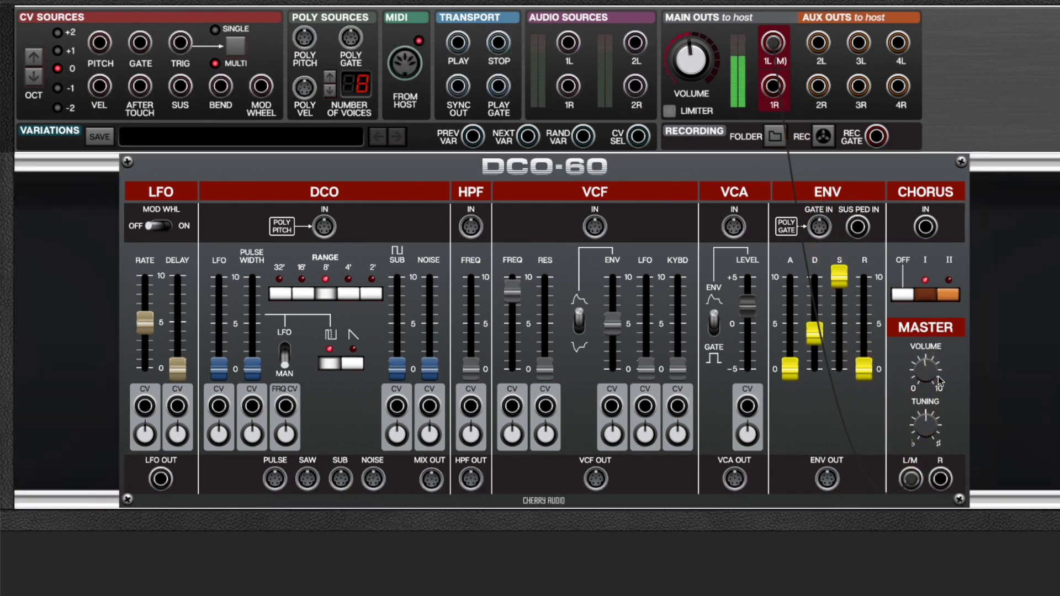